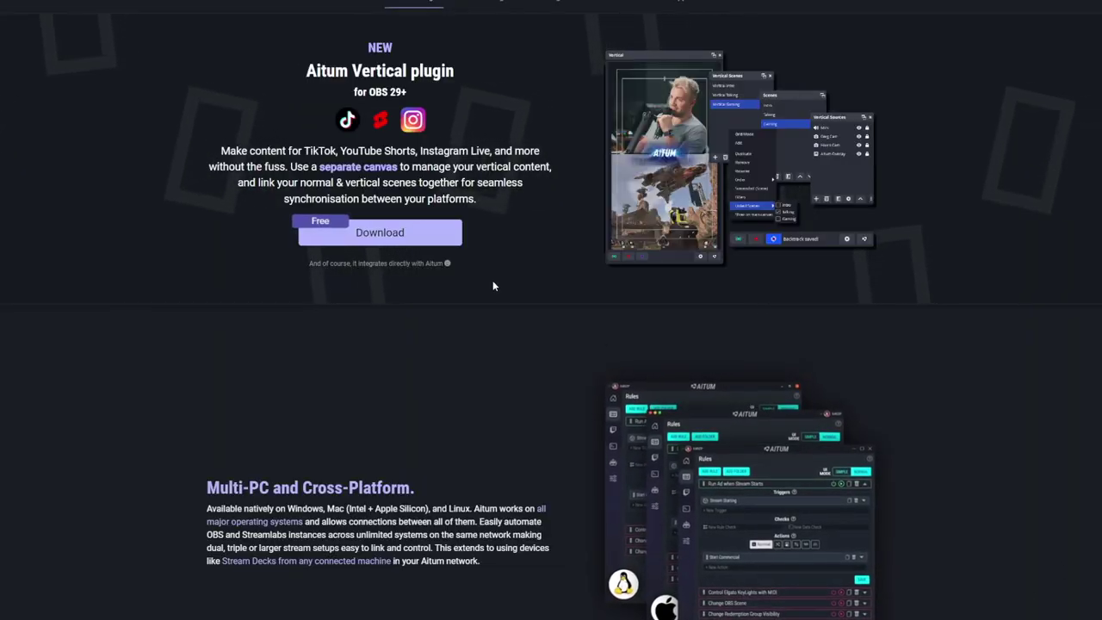
Step: Download the free Aitum Vertical plugin for OBS
click(416, 233)
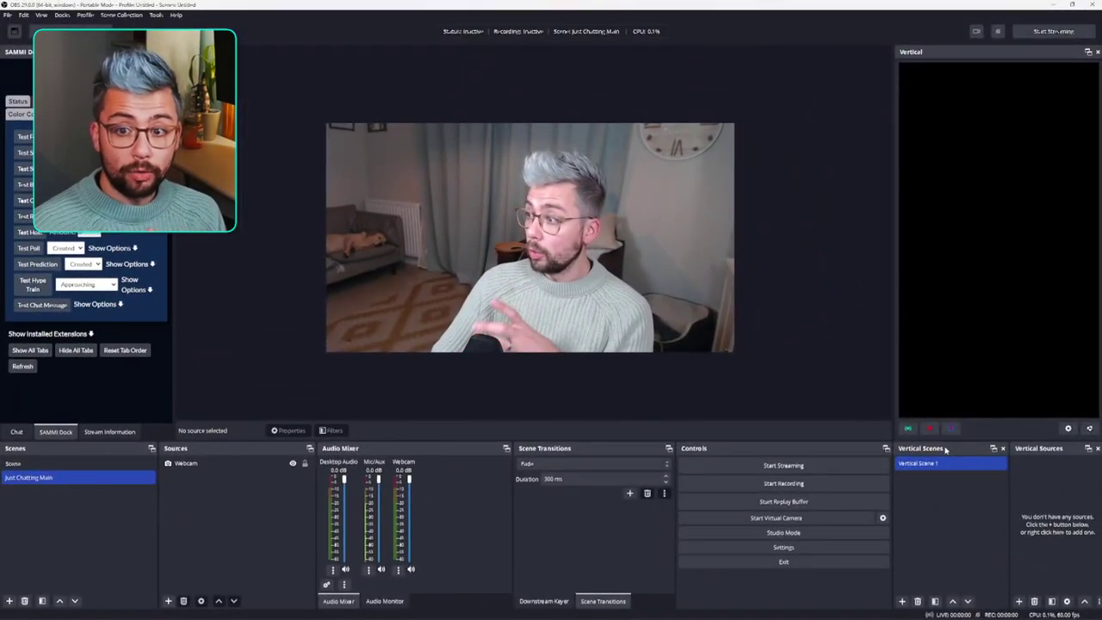
Step: Try the Vertical Scenes dock tabbed with the Scenes dock and return it beside Vertical Sources
drag(945, 449, 94, 521)
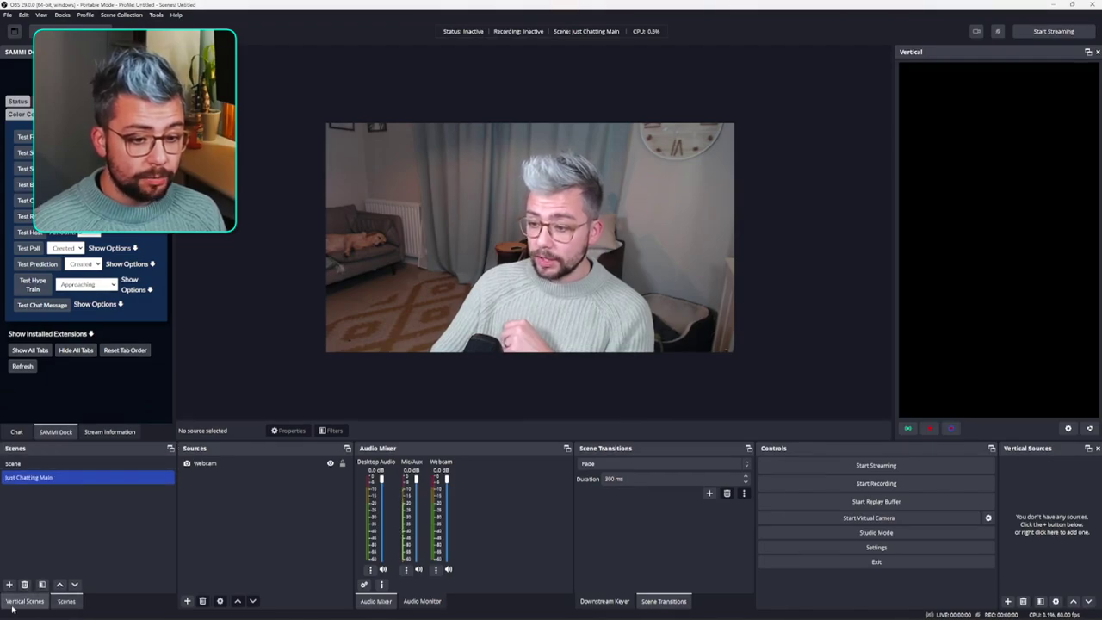
drag(82, 453, 994, 502)
click(36, 476)
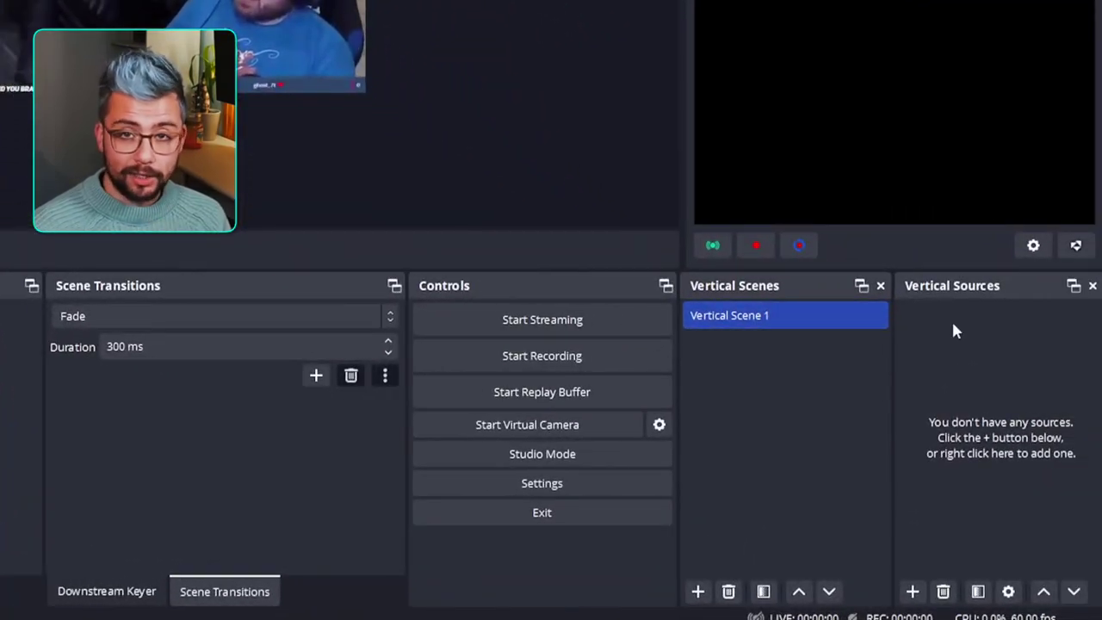
Step: Add the existing Gameplay browser source to Vertical Scene 1
click(913, 584)
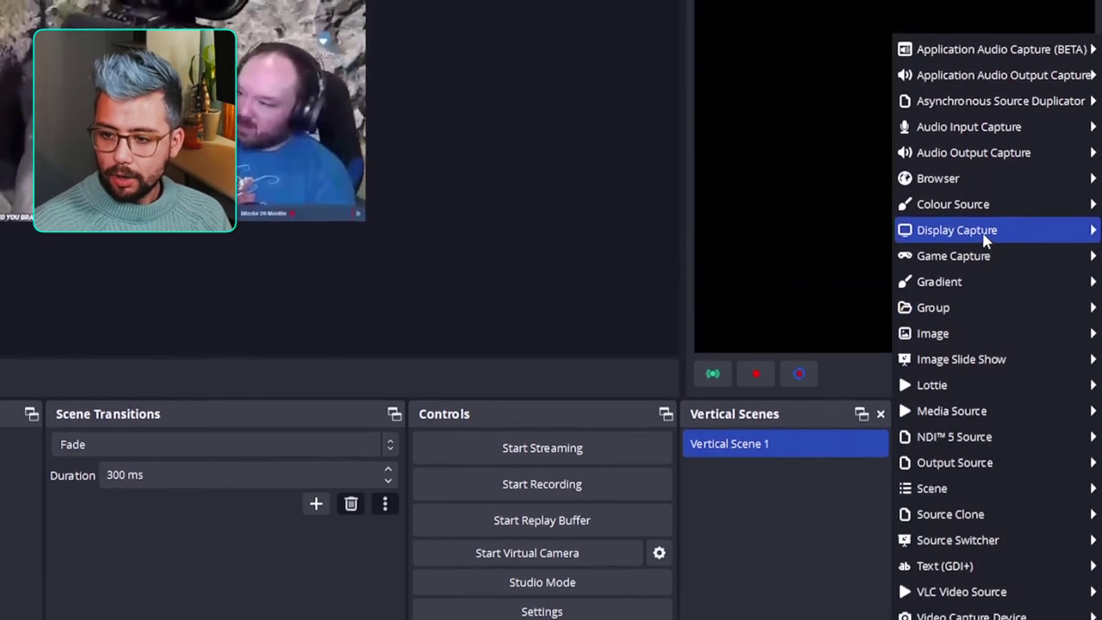
mouse_move(979, 44)
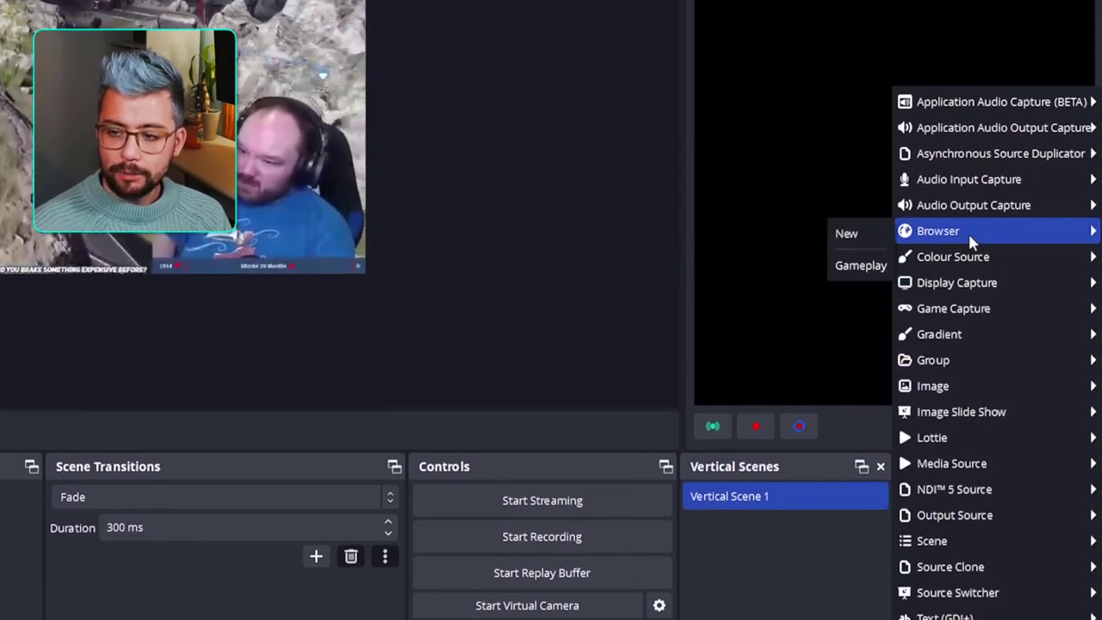
click(860, 272)
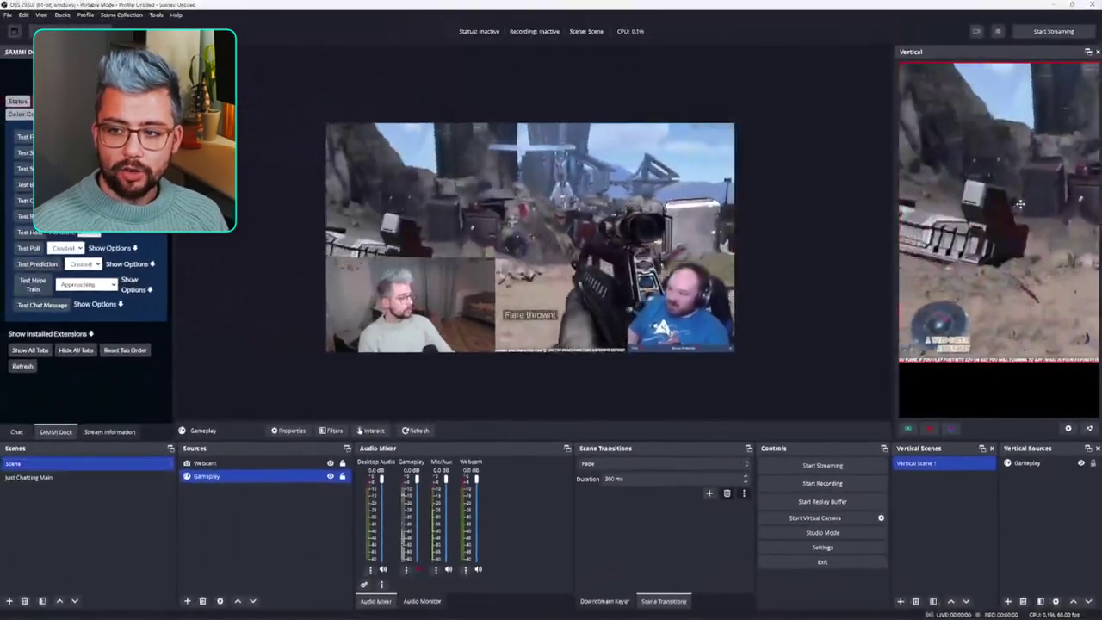
Step: Widen the Vertical dock and enlarge the gameplay across the top of the vertical canvas, leaving about 336 px below it
drag(1020, 204, 1020, 271)
drag(1062, 225, 508, 188)
drag(558, 125, 788, 253)
drag(964, 396, 833, 210)
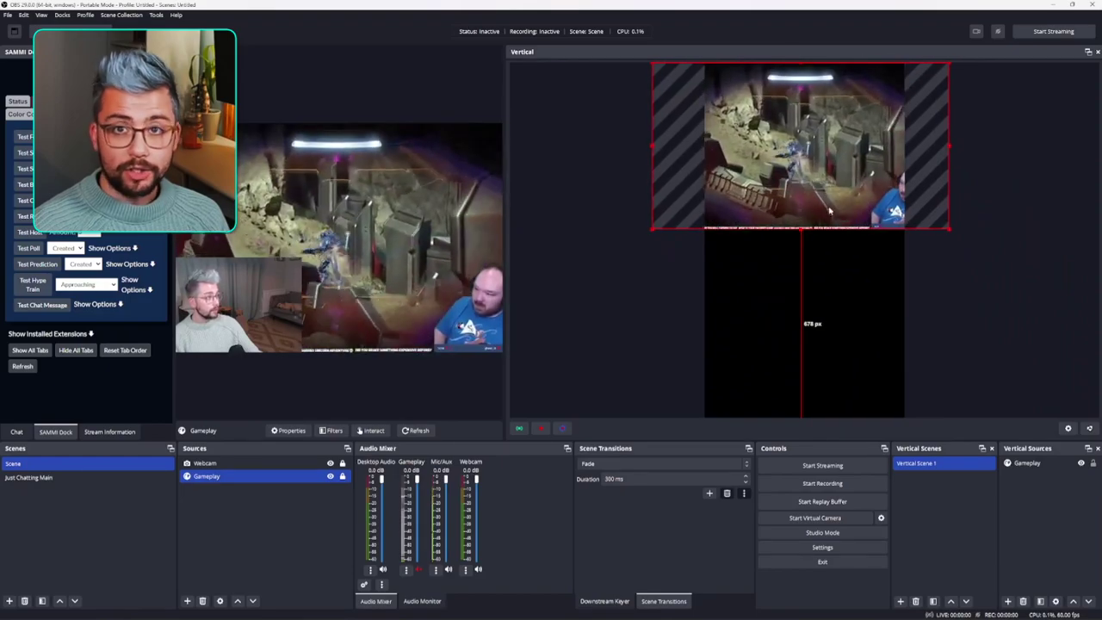
drag(801, 229, 813, 323)
drag(1008, 274, 930, 276)
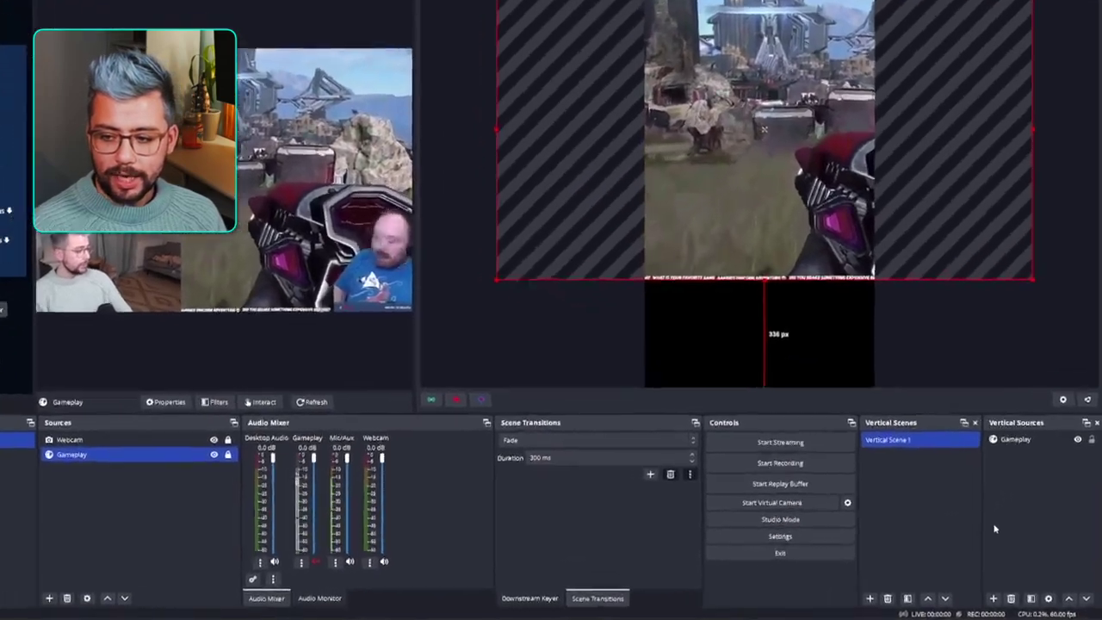
Step: Add the existing Webcam capture source to Vertical Scene 1, fitted below the gameplay, and narrow the Vertical dock
click(996, 599)
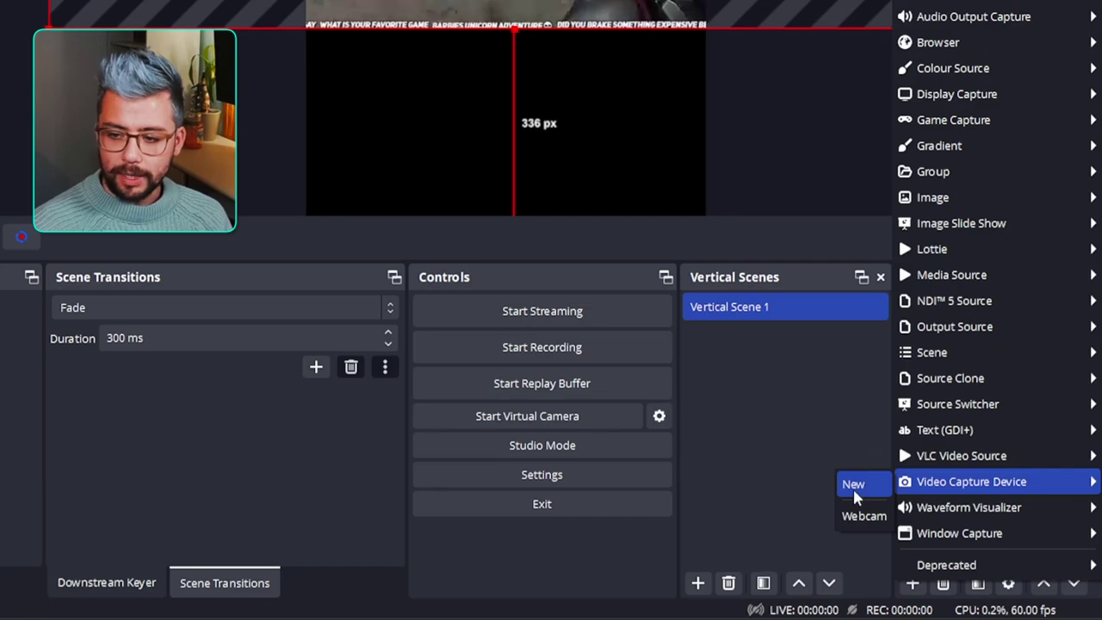
click(864, 516)
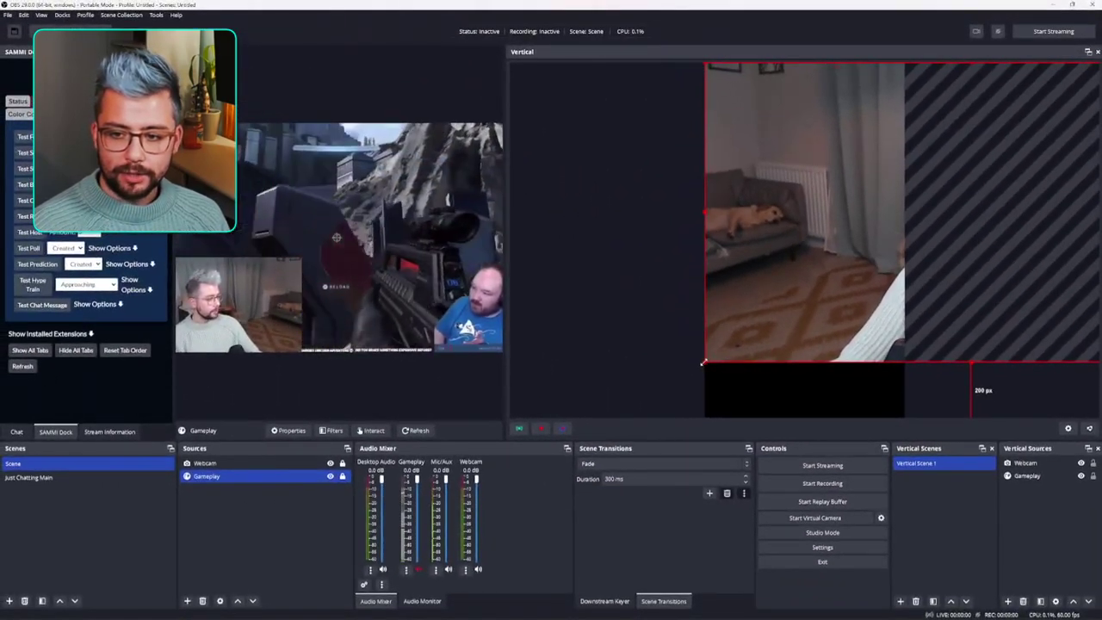
drag(703, 362, 951, 221)
drag(1028, 177, 765, 362)
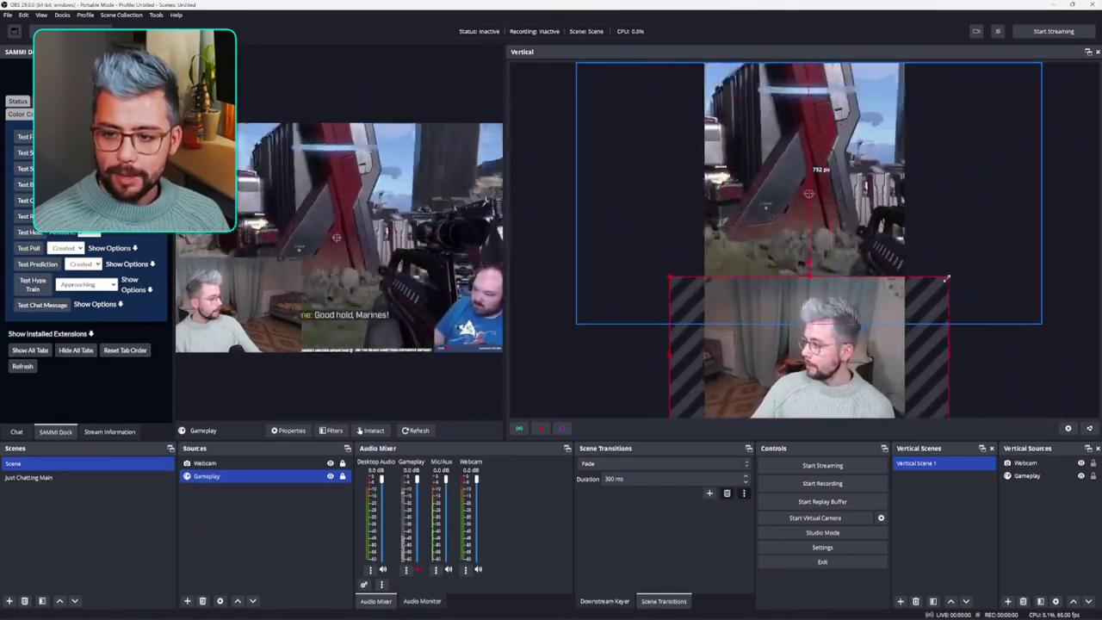
drag(954, 276, 951, 312)
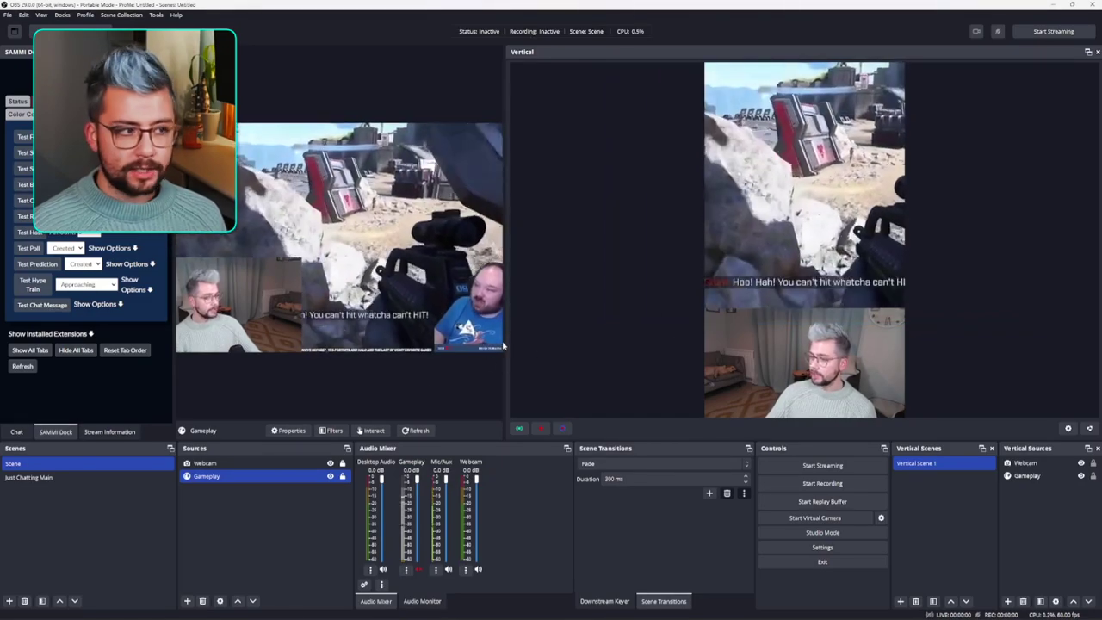
drag(507, 345, 747, 346)
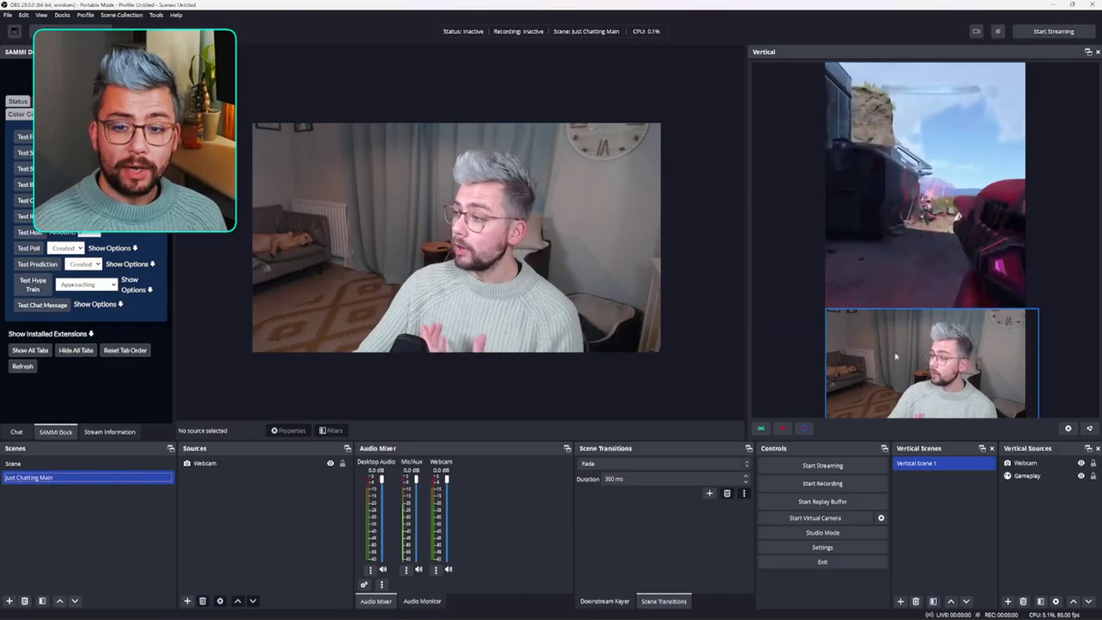
Step: Create a vertical scene named "Just Chatting Vertical"
click(902, 602)
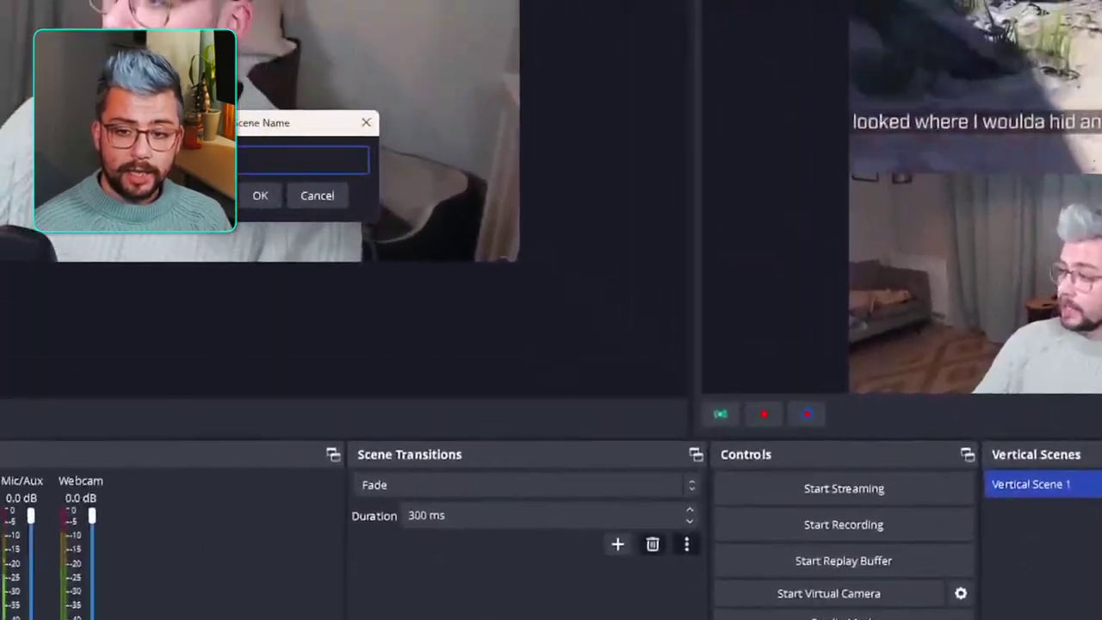
text(Ju)
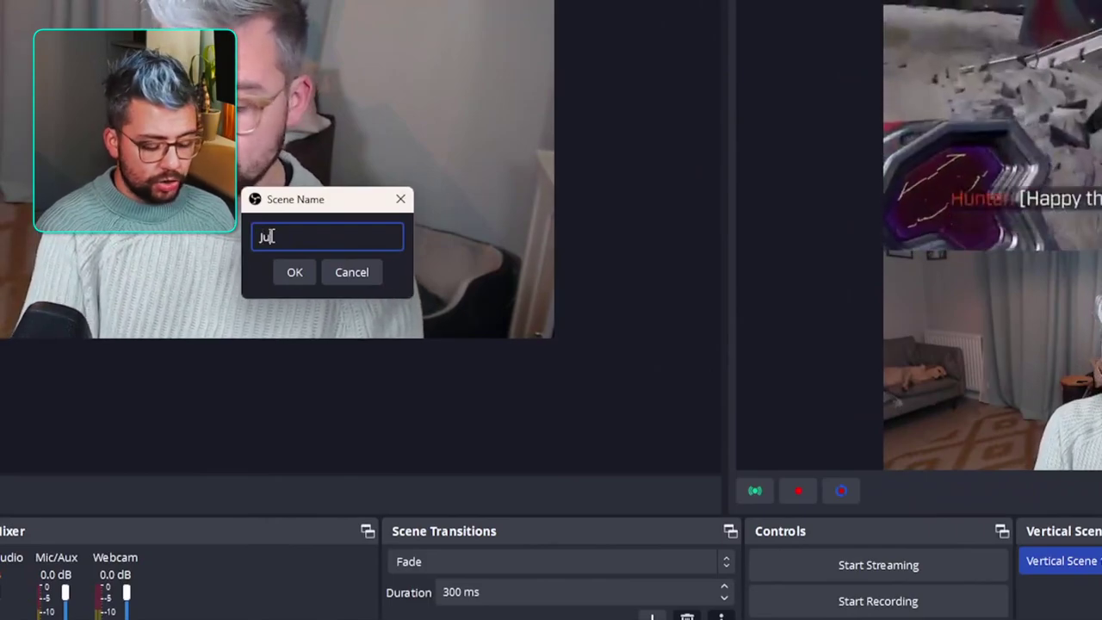
text(st Chatting Vertical)
key(Return)
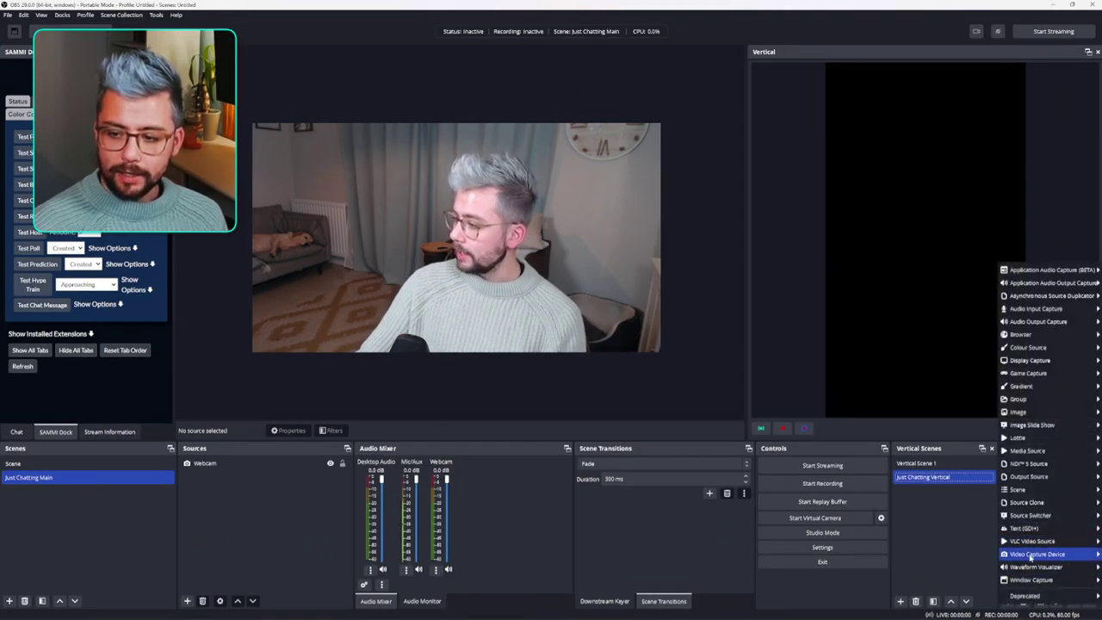
Step: Add the existing Webcam capture source to Just Chatting Vertical, enlarged to full canvas height with the person in frame
click(987, 573)
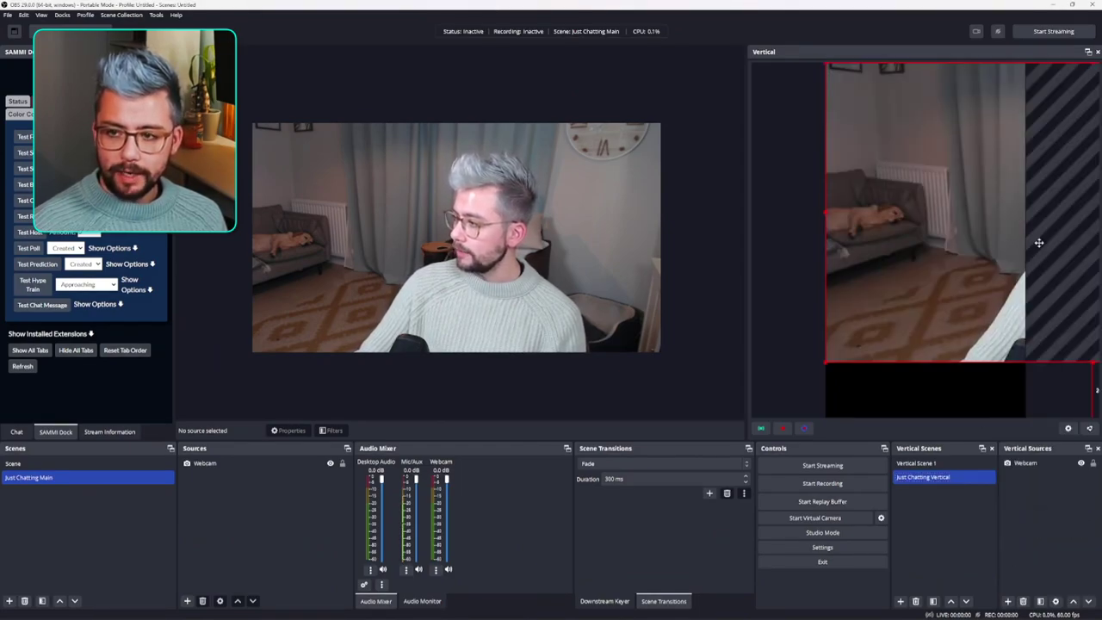
drag(824, 362, 775, 413)
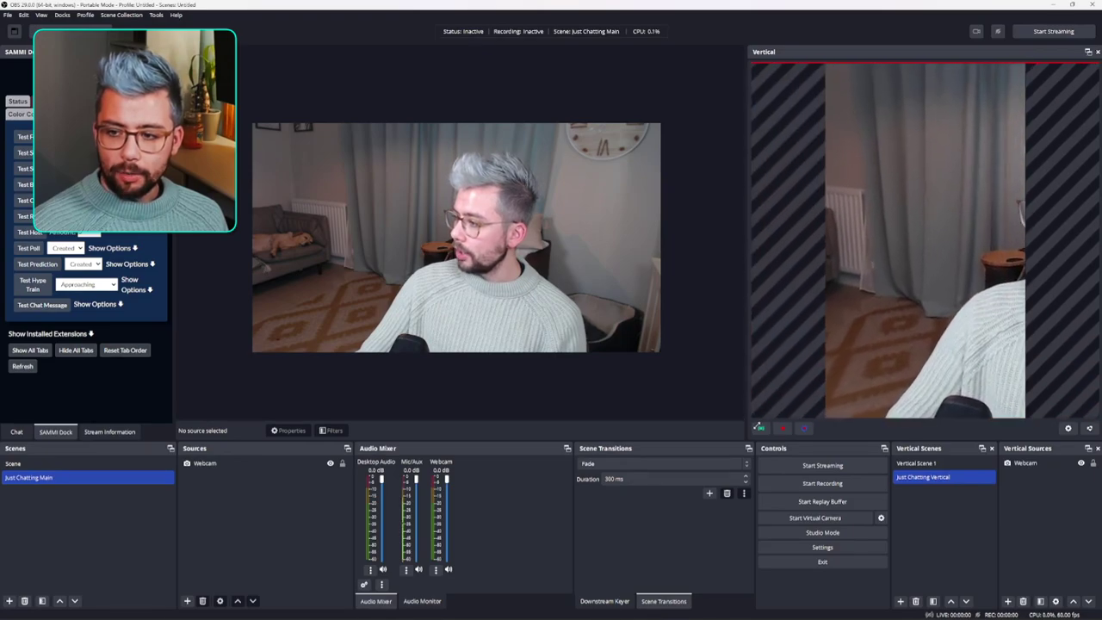
drag(1016, 340, 853, 339)
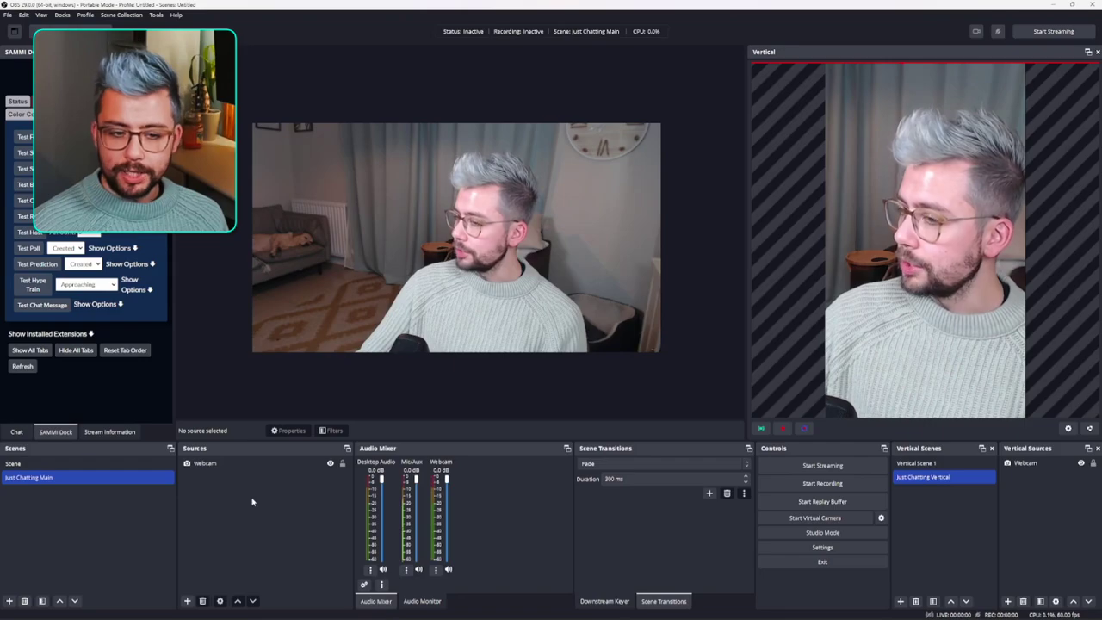
Step: Switch the main and vertical canvases separately to their gameplay scenes and back to their just chatting scenes
click(54, 466)
click(930, 463)
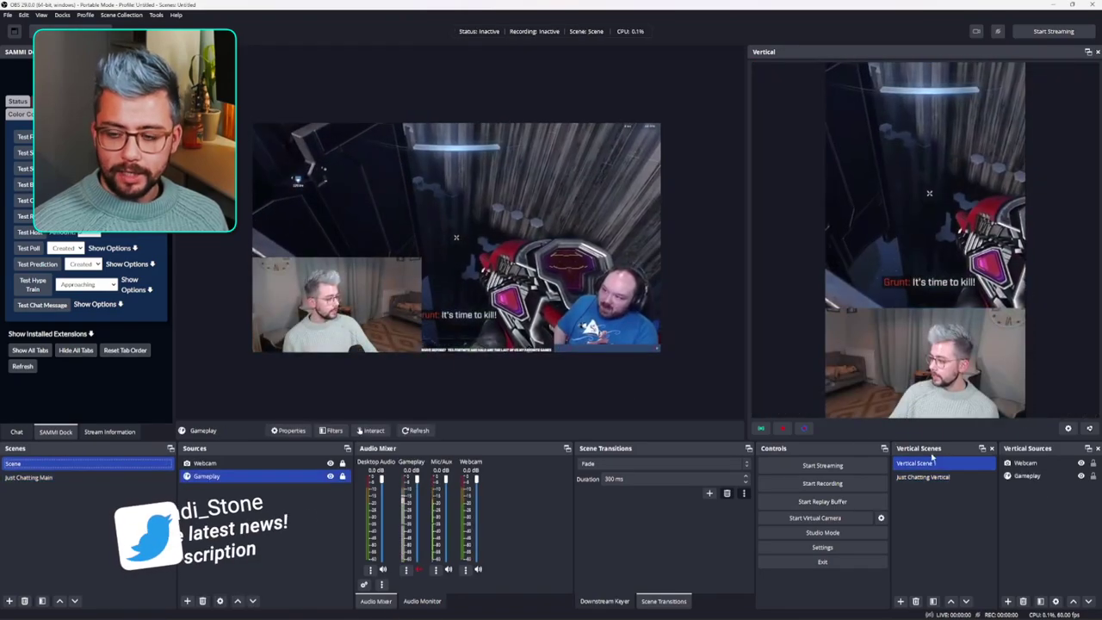
key(F2)
click(1057, 472)
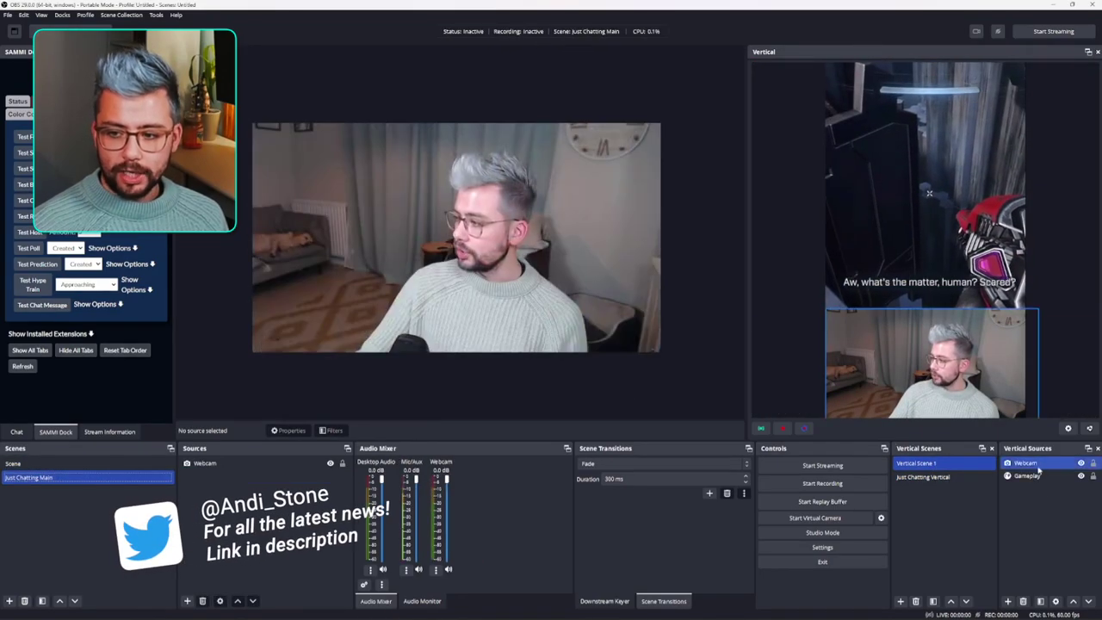
click(944, 478)
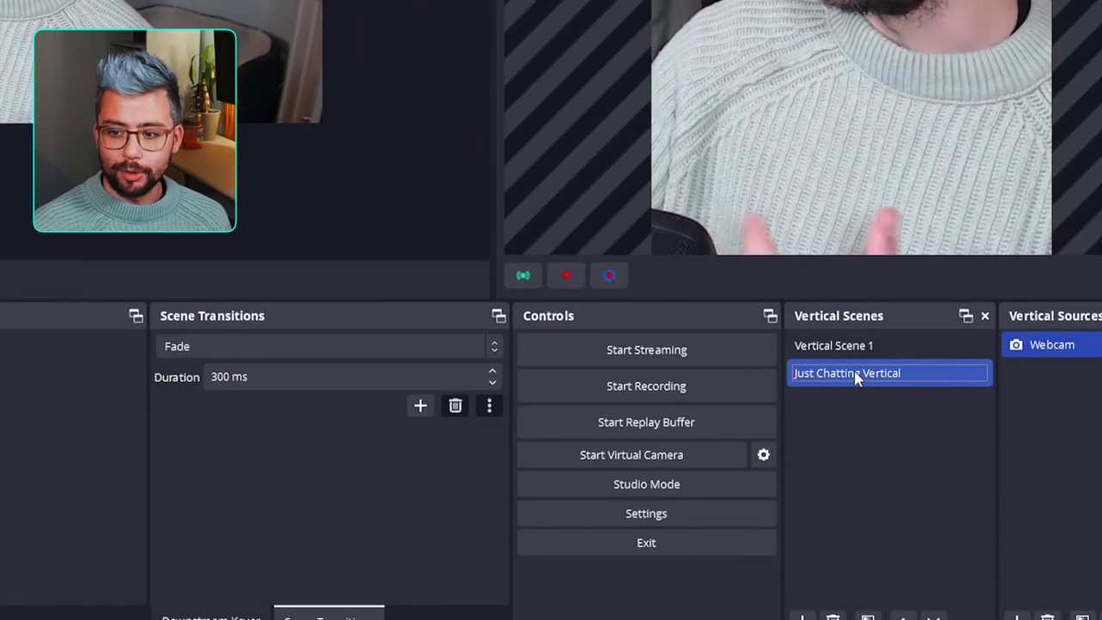
Step: Link the Just Chatting Vertical scene to the Just Chatting Main scene
right_click(928, 479)
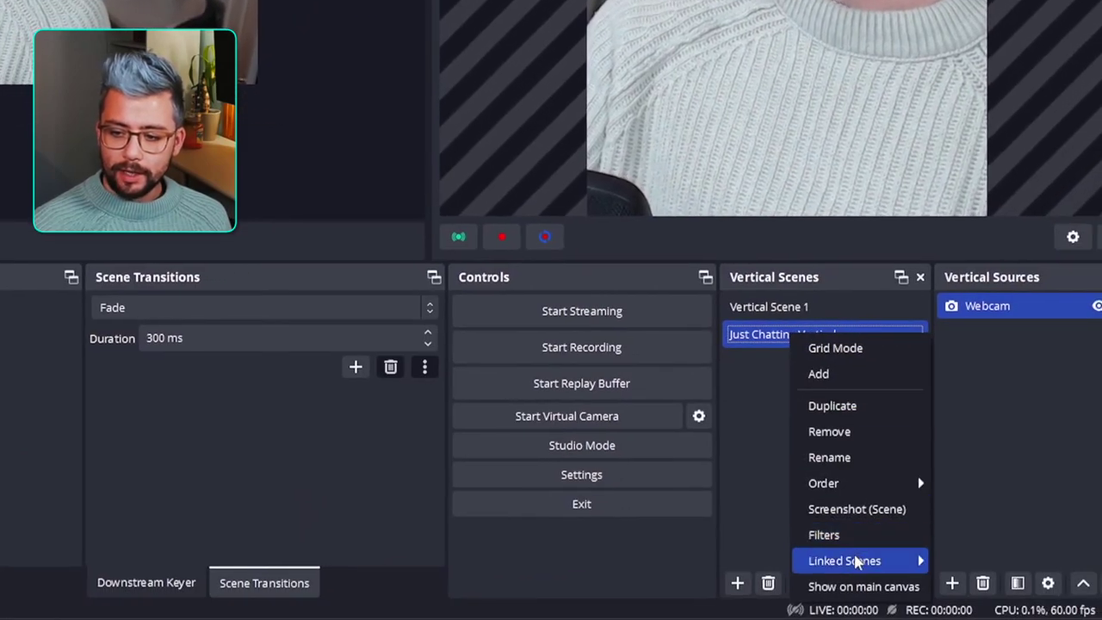
mouse_move(921, 601)
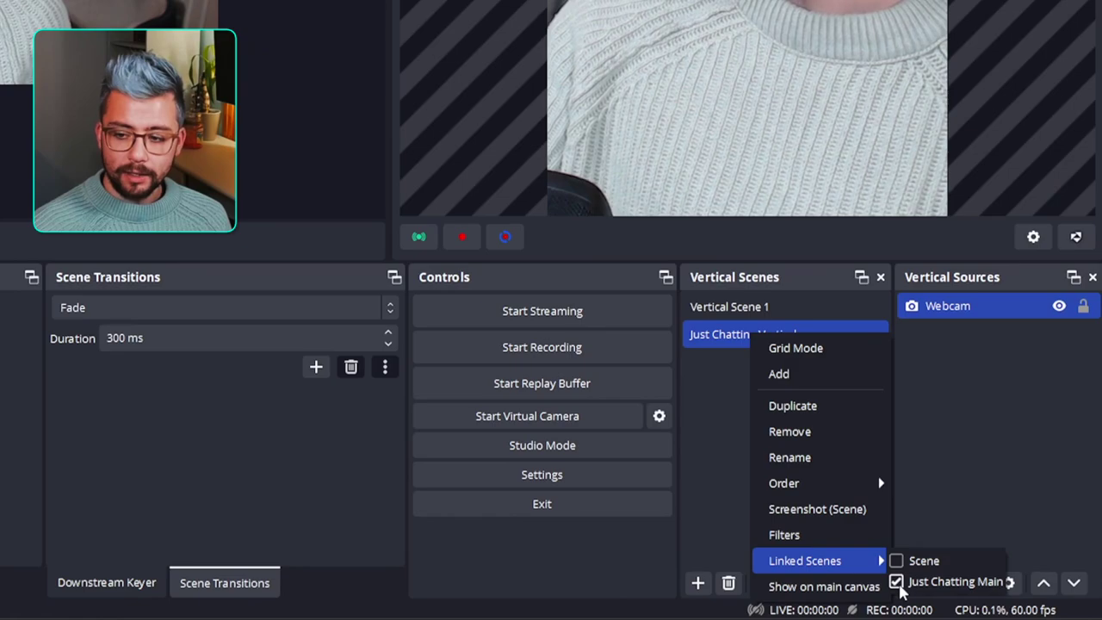
double_click(728, 335)
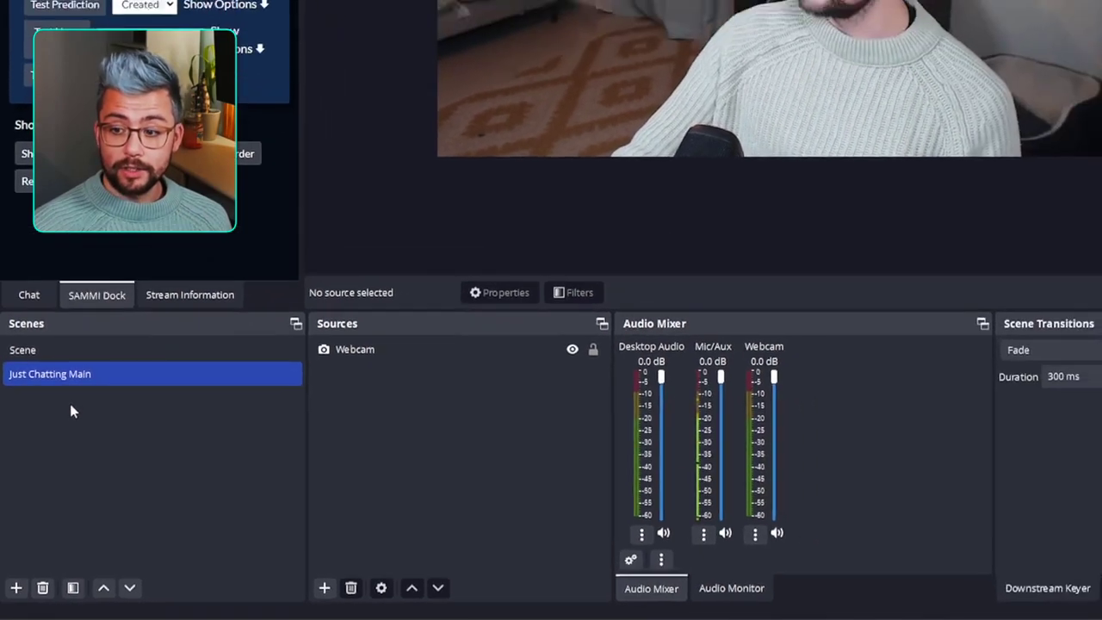
Step: Link Vertical Scene 1 to the main canvas scene named Scene
click(24, 345)
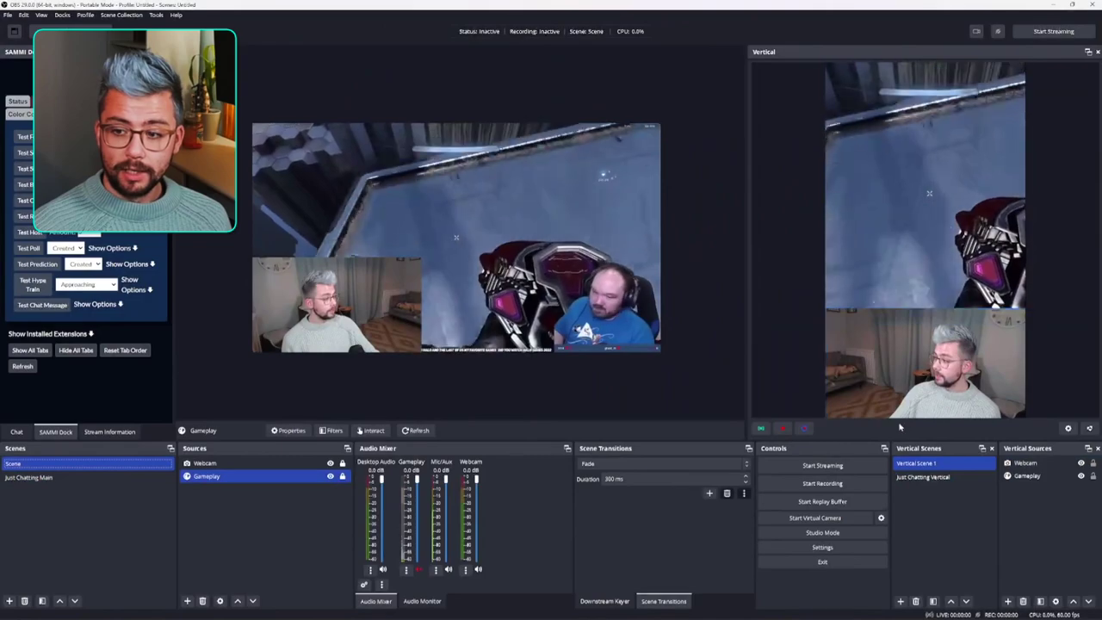
right_click(935, 464)
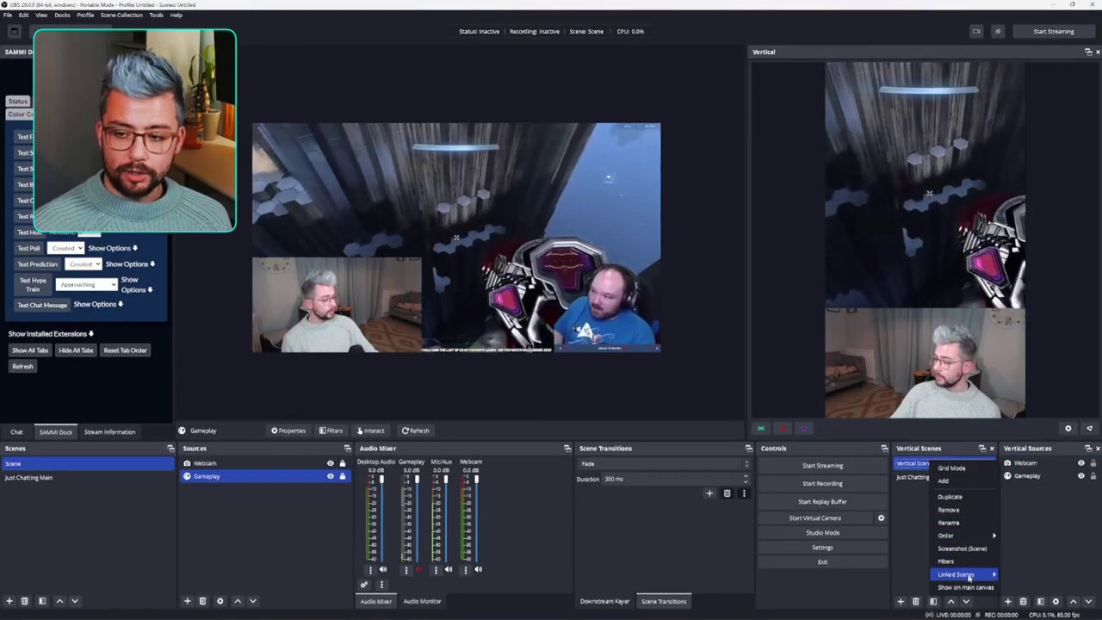
mouse_move(971, 575)
click(1021, 575)
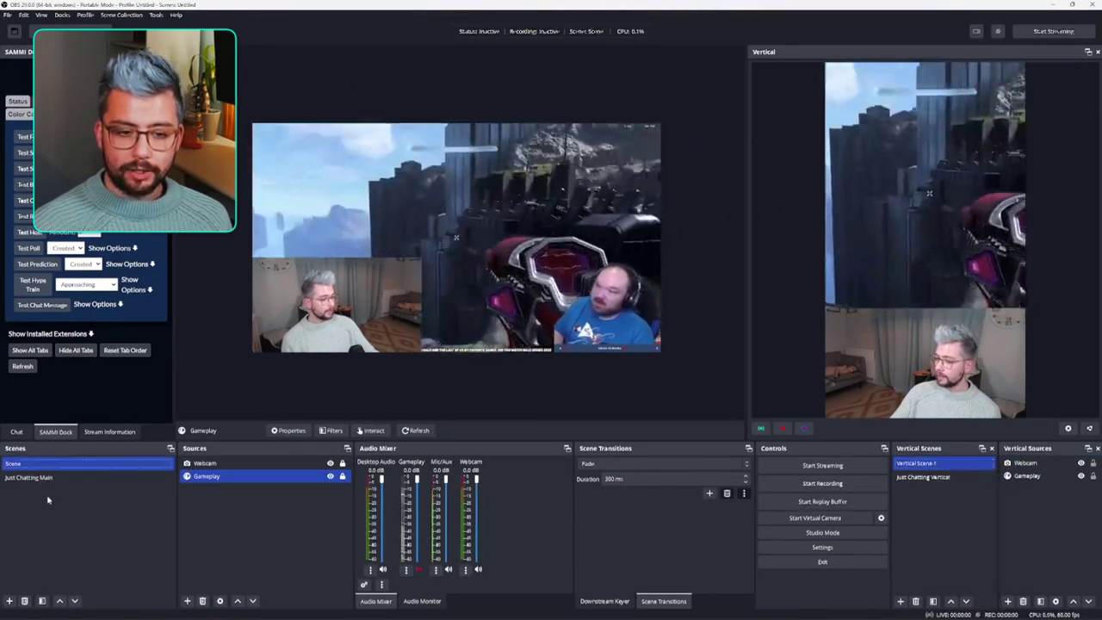
Step: Test the scene links by switching the main canvas between Just Chatting Main and Scene
click(42, 478)
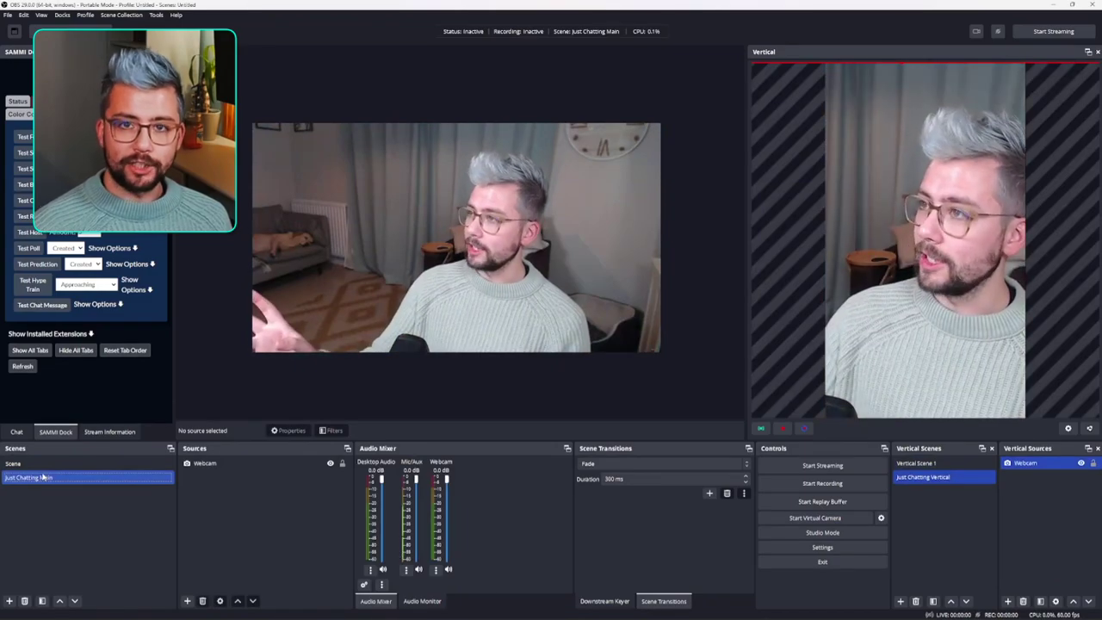
click(59, 464)
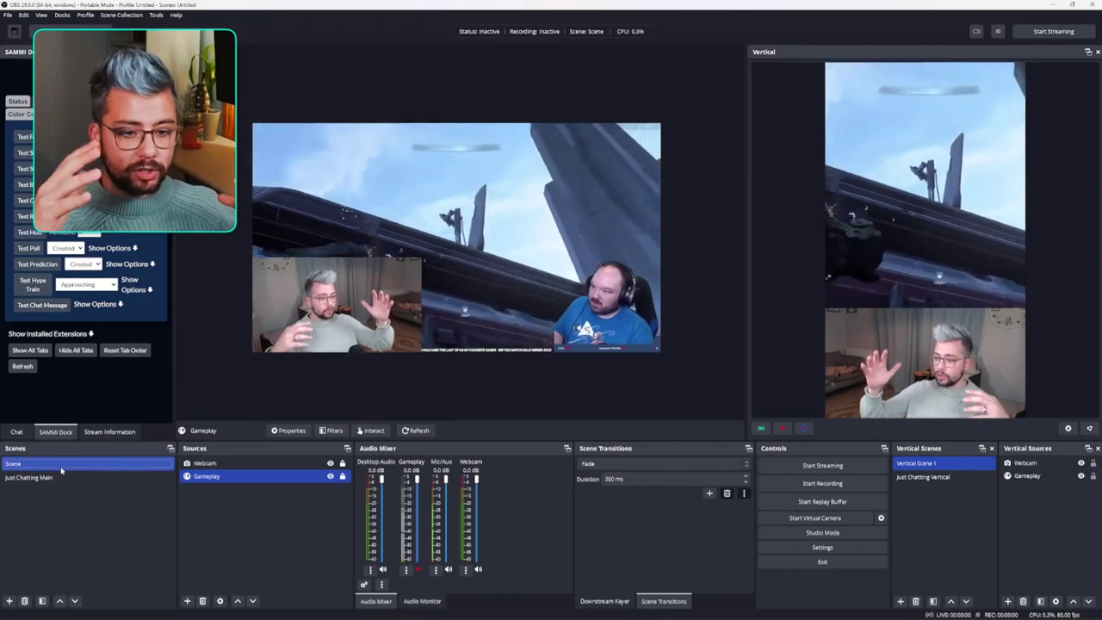
click(59, 479)
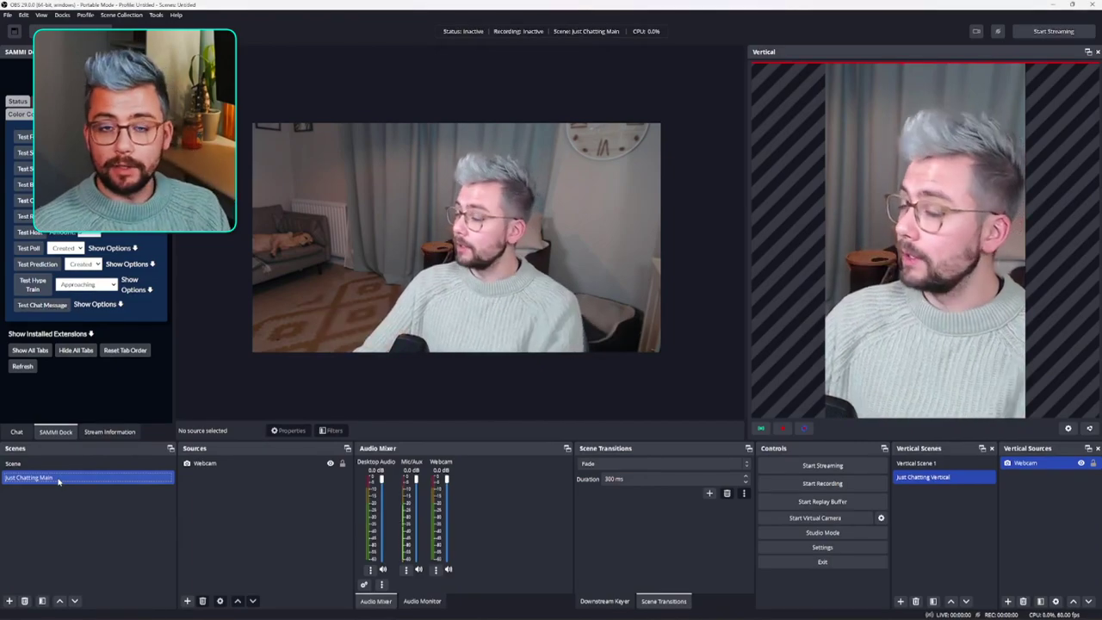
click(61, 464)
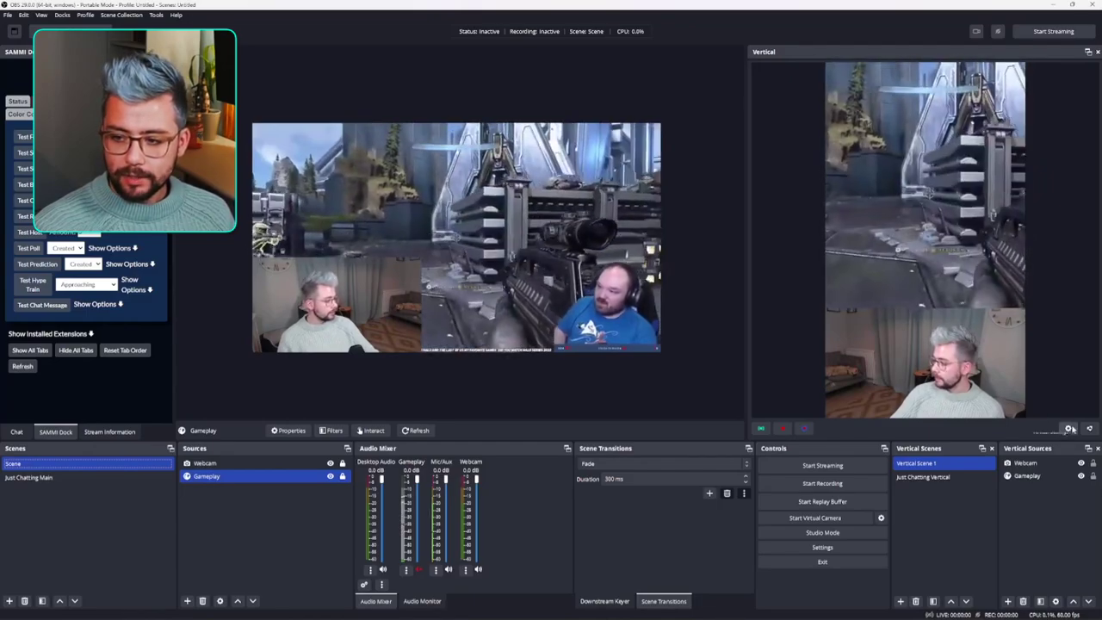
Step: Open the vertical canvas settings and review the available resolution options
click(1069, 428)
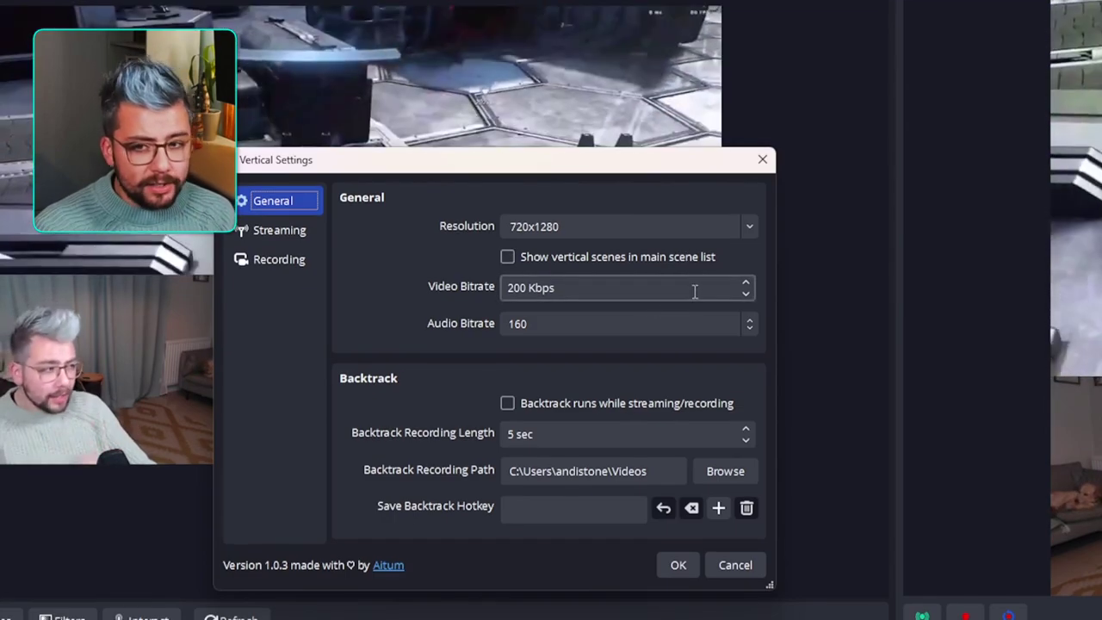
click(750, 229)
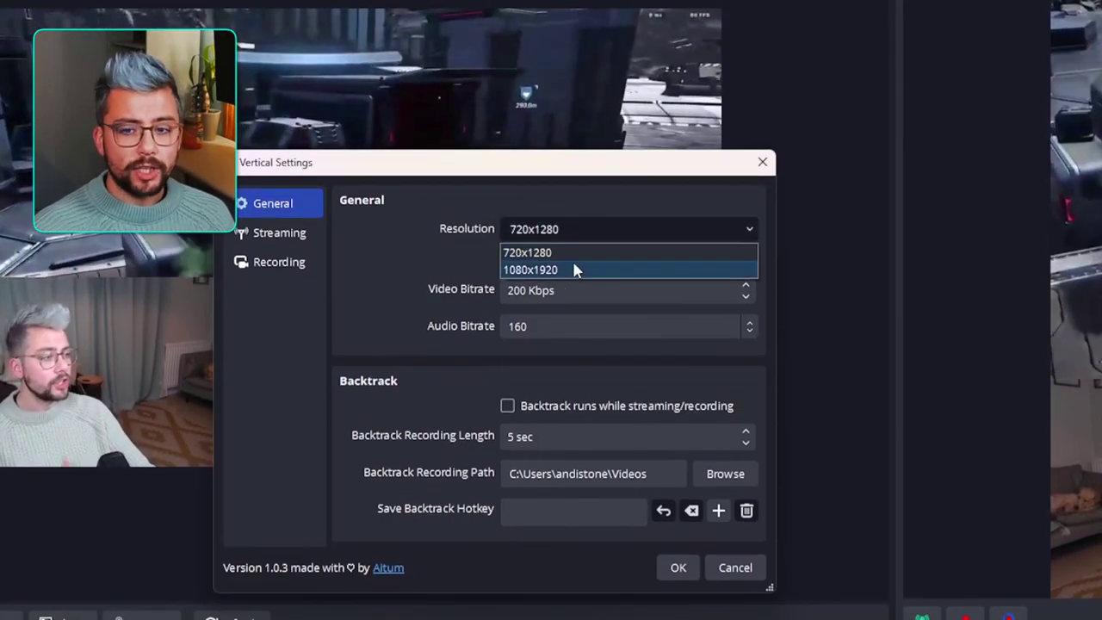
click(456, 261)
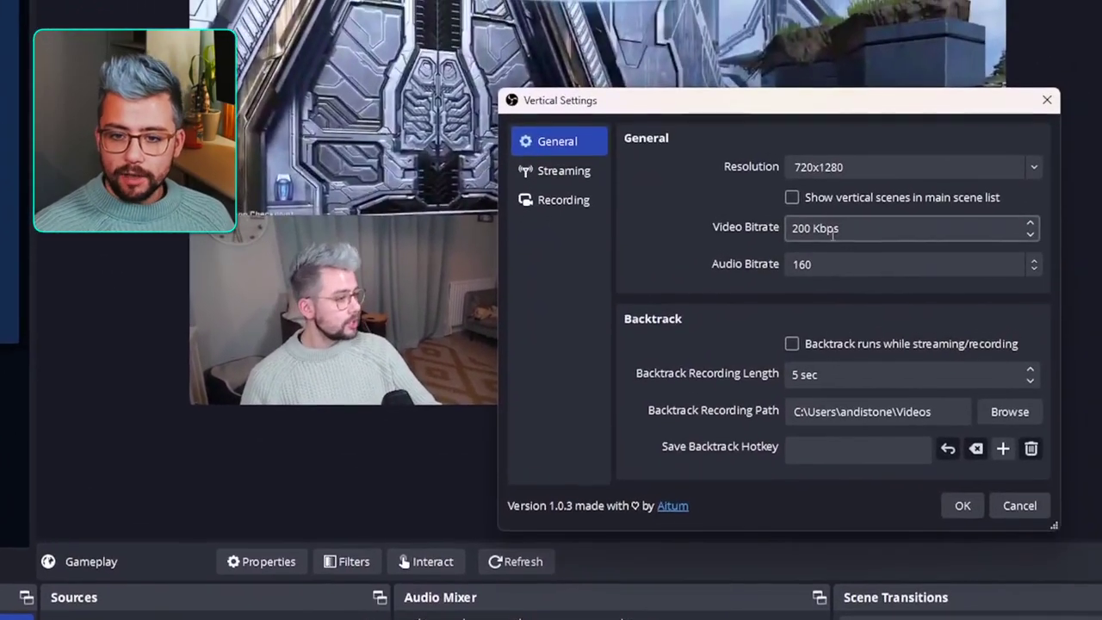
Step: Review the vertical canvas settings for video bitrate, backtrack recording length, recording hotkeys and streaming
click(828, 231)
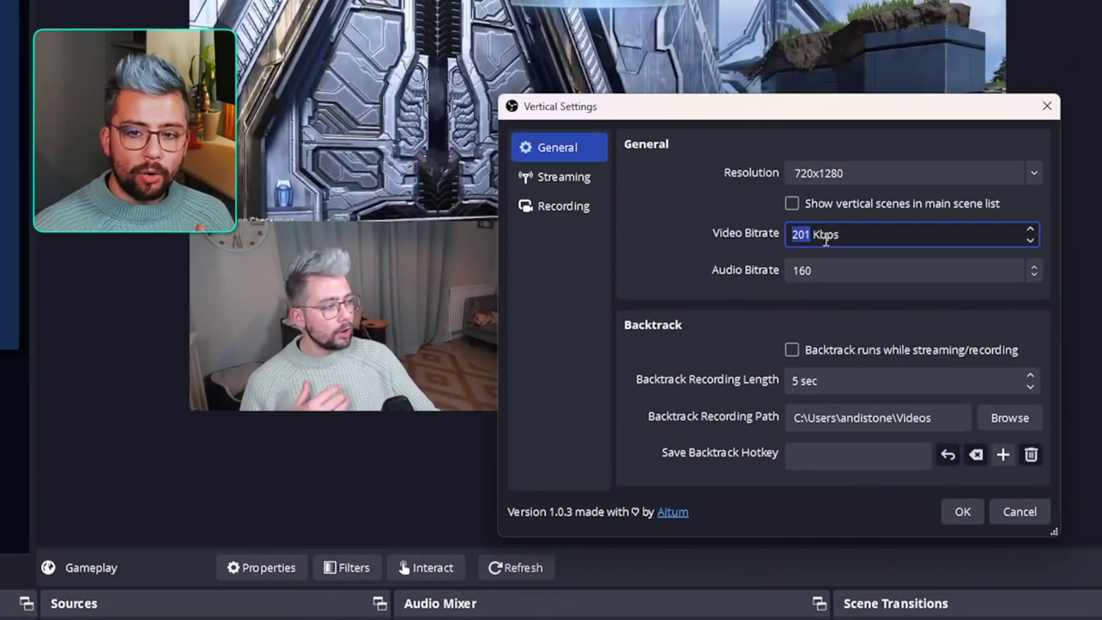
scroll(821, 246, down, 1)
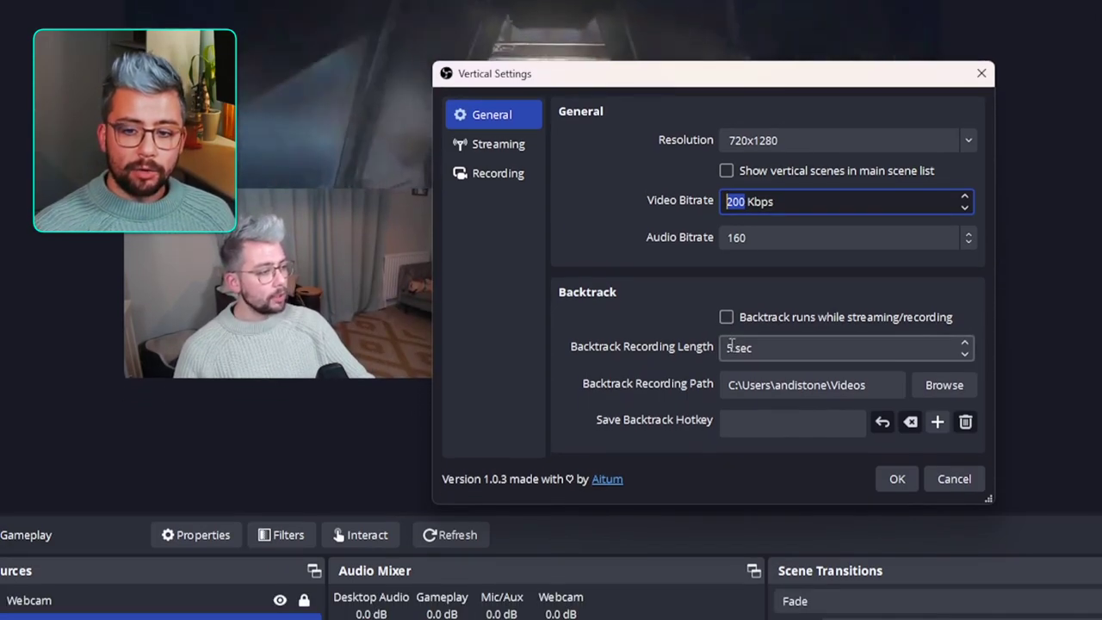
click(731, 378)
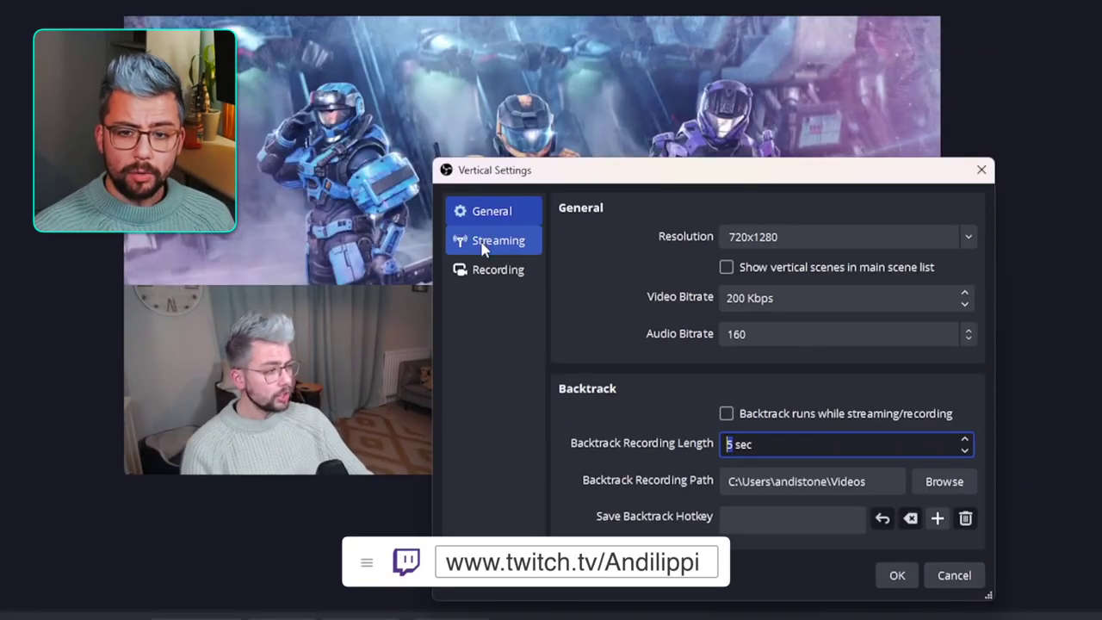
click(488, 272)
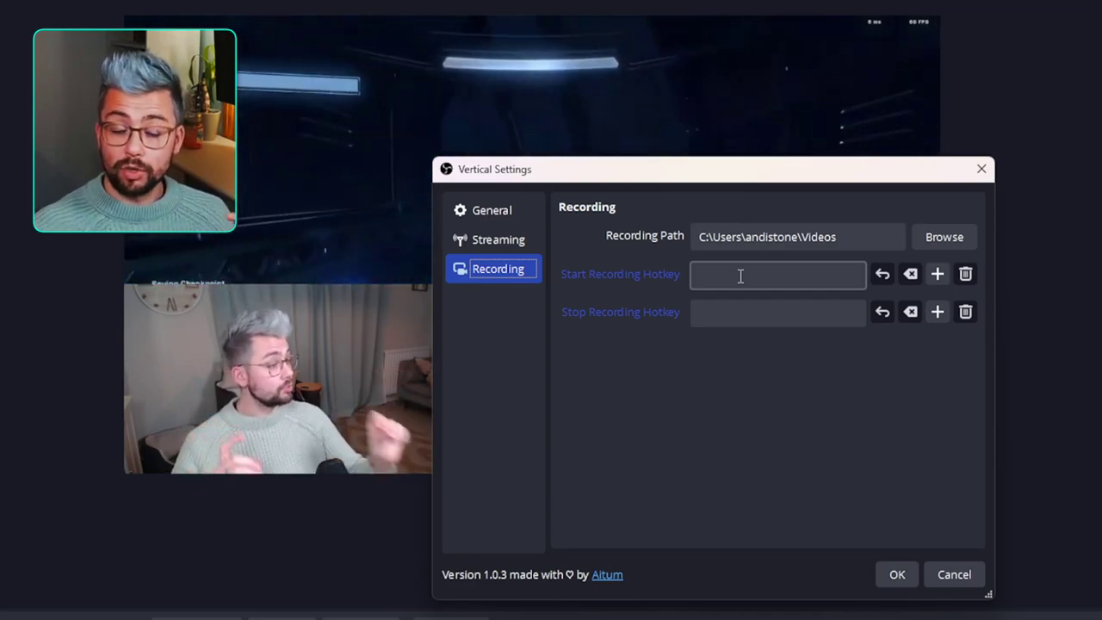
click(469, 244)
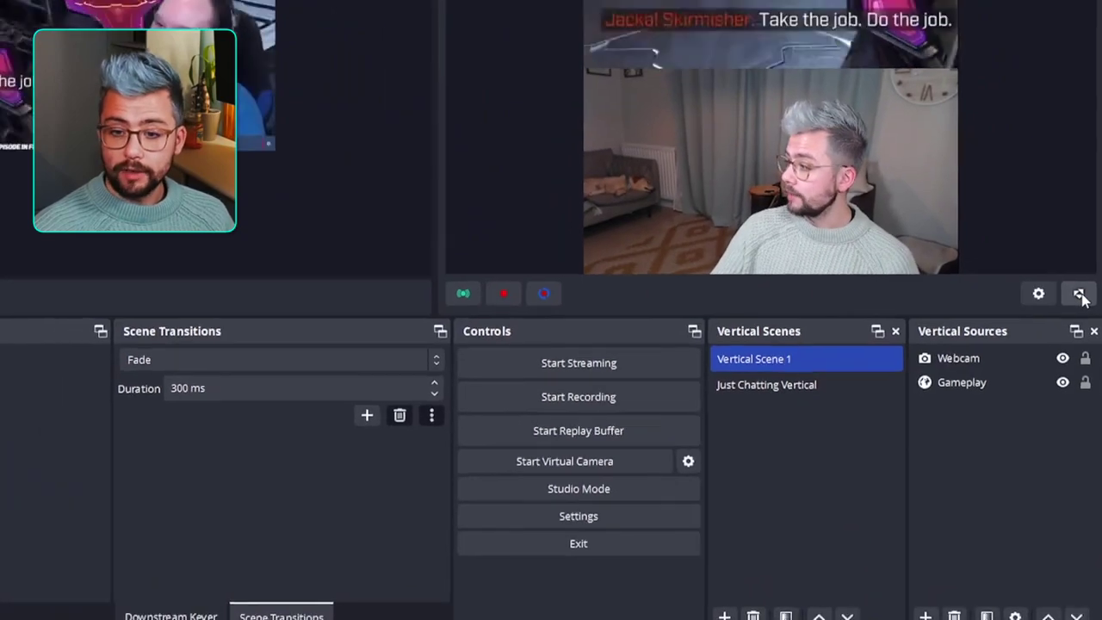
Step: Open the Aitum website from the vertical canvas, and close the browser to return to OBS
click(1077, 274)
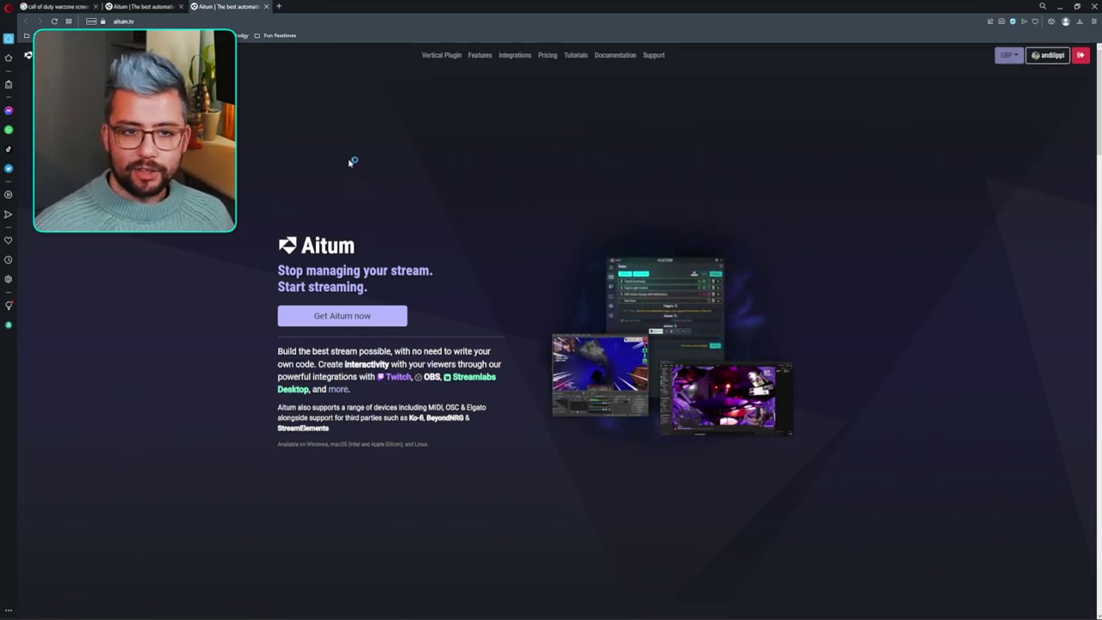
click(1097, 5)
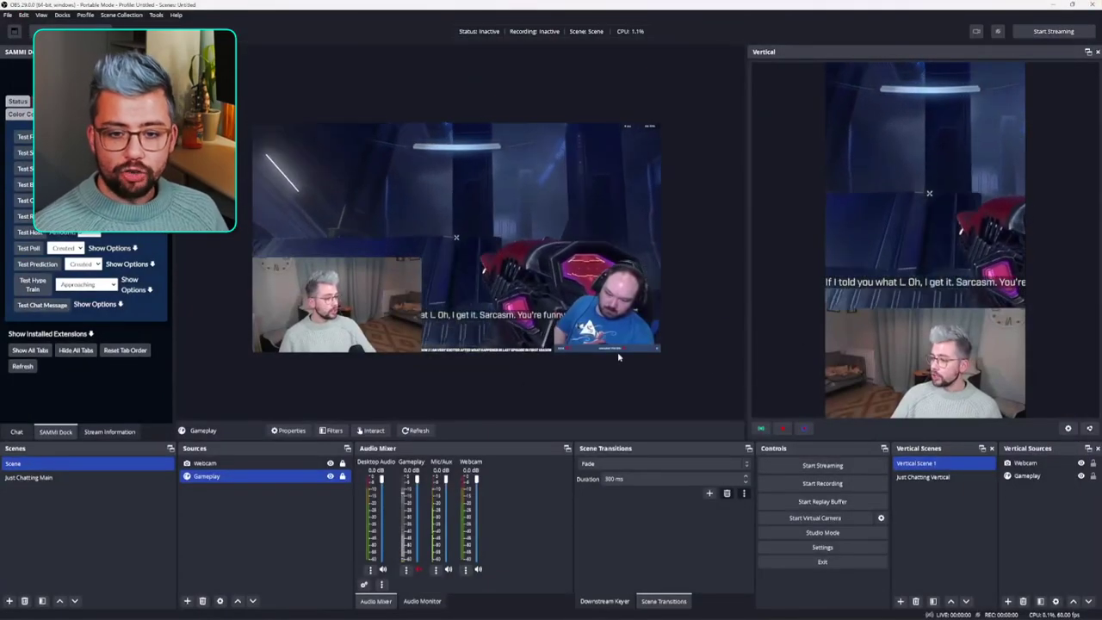
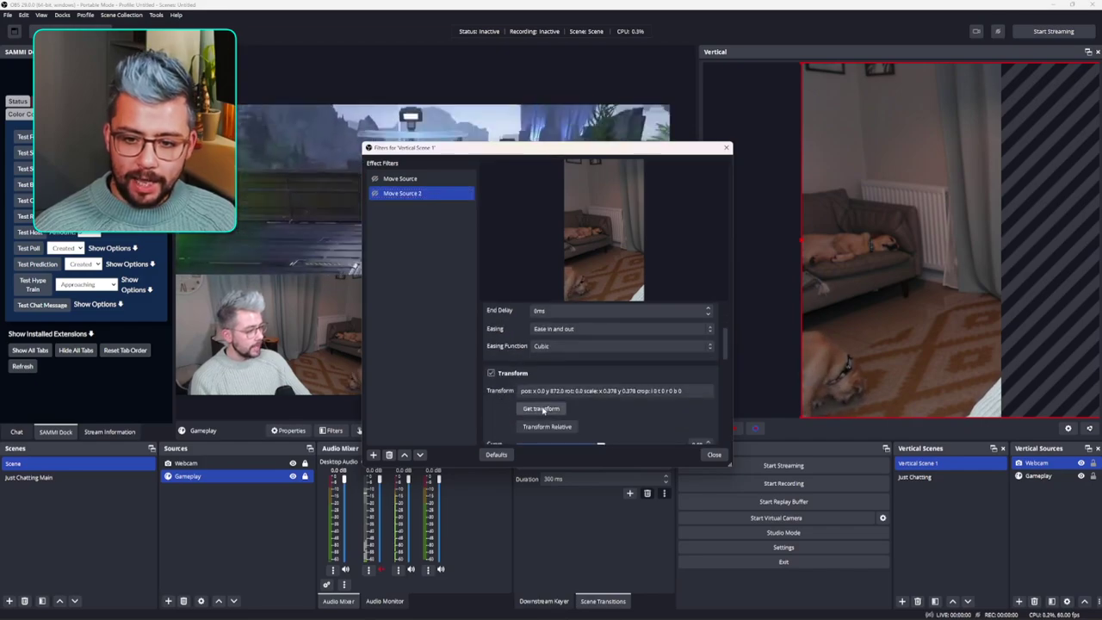
Step: Test the Move Source and Move Source 2 filters on Vertical Scene 1 by triggering each webcam move
scroll(559, 345, up, 3)
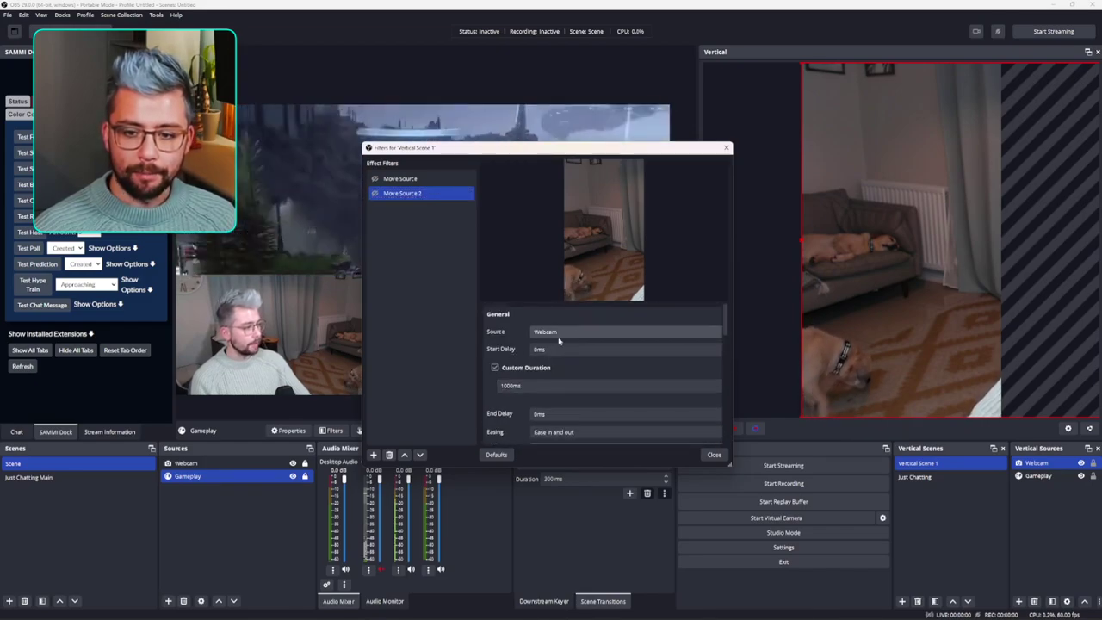
click(375, 179)
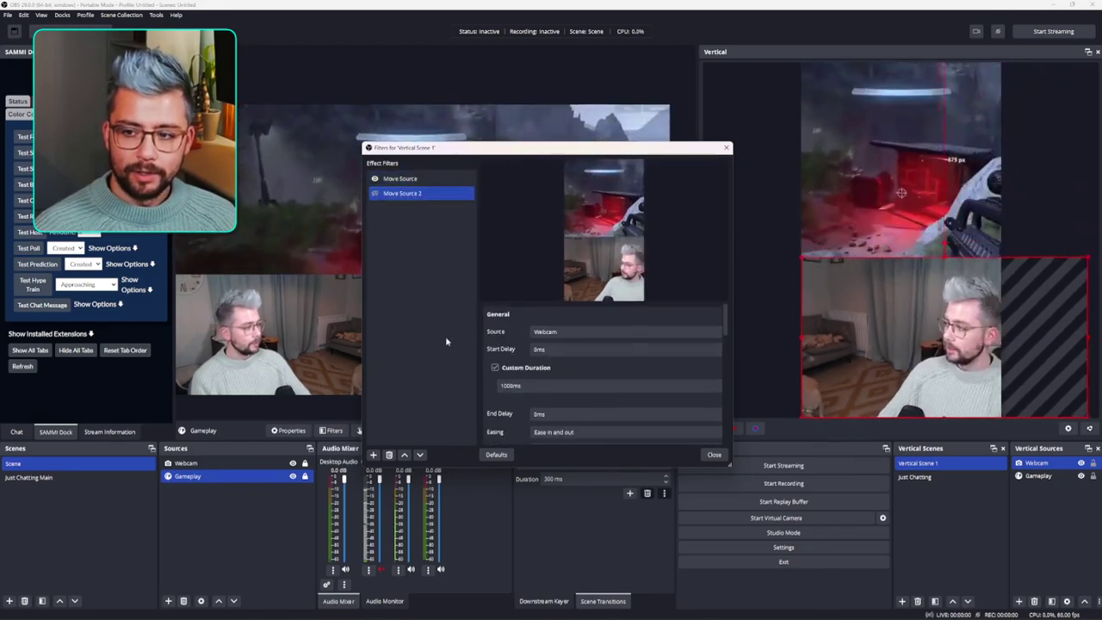
click(374, 193)
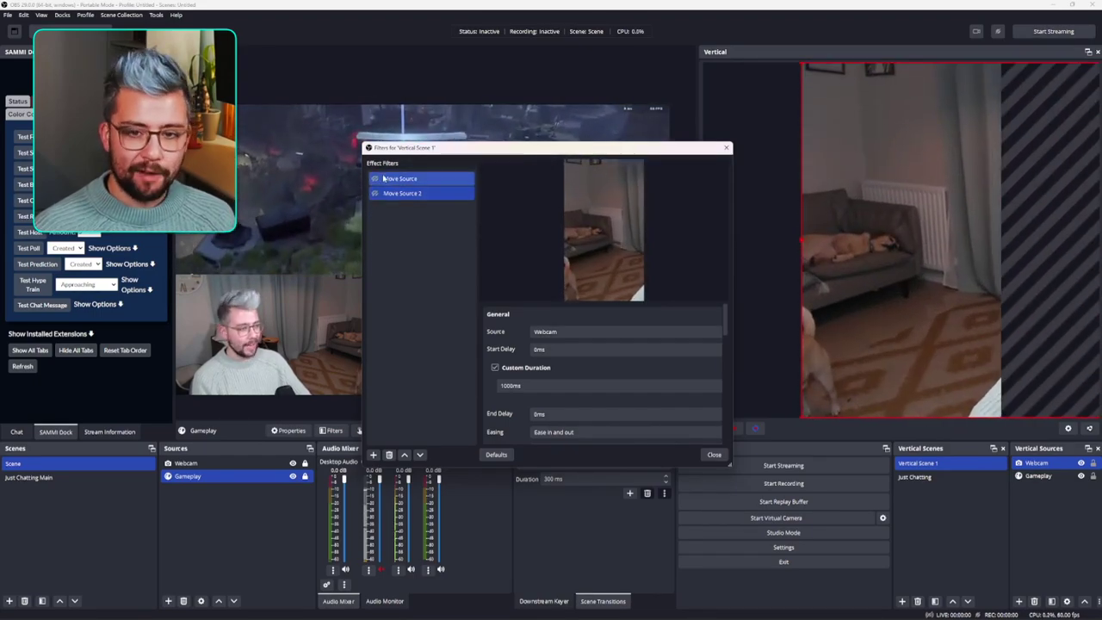
click(375, 178)
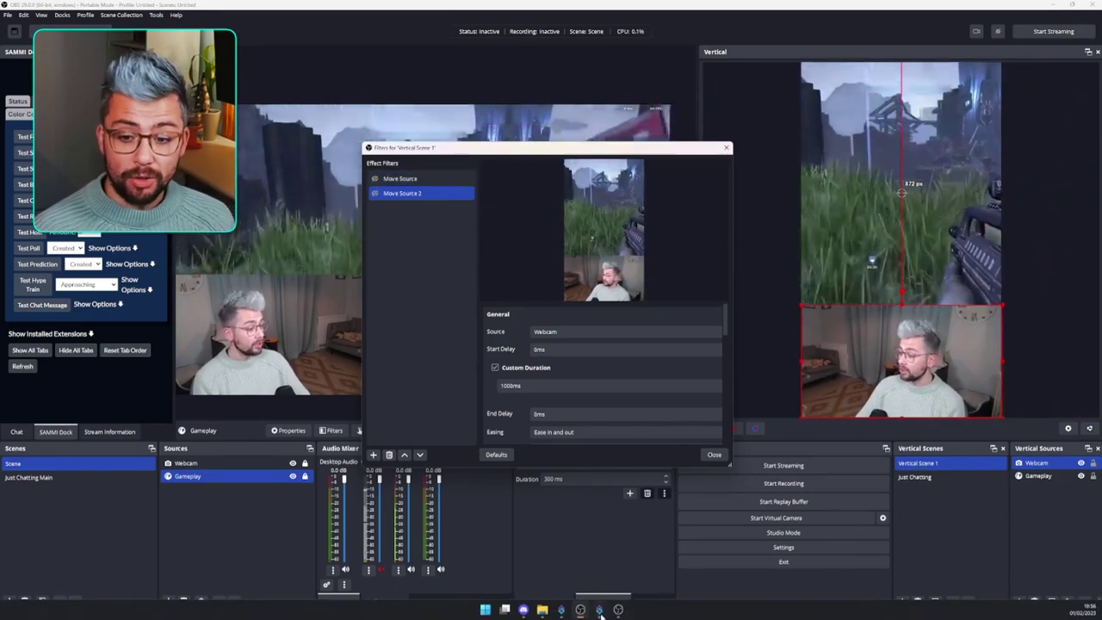
Step: Switch to Streamer.bot and delete the Set Active Scene (Just Chatting) sub-action from the Test action
click(600, 610)
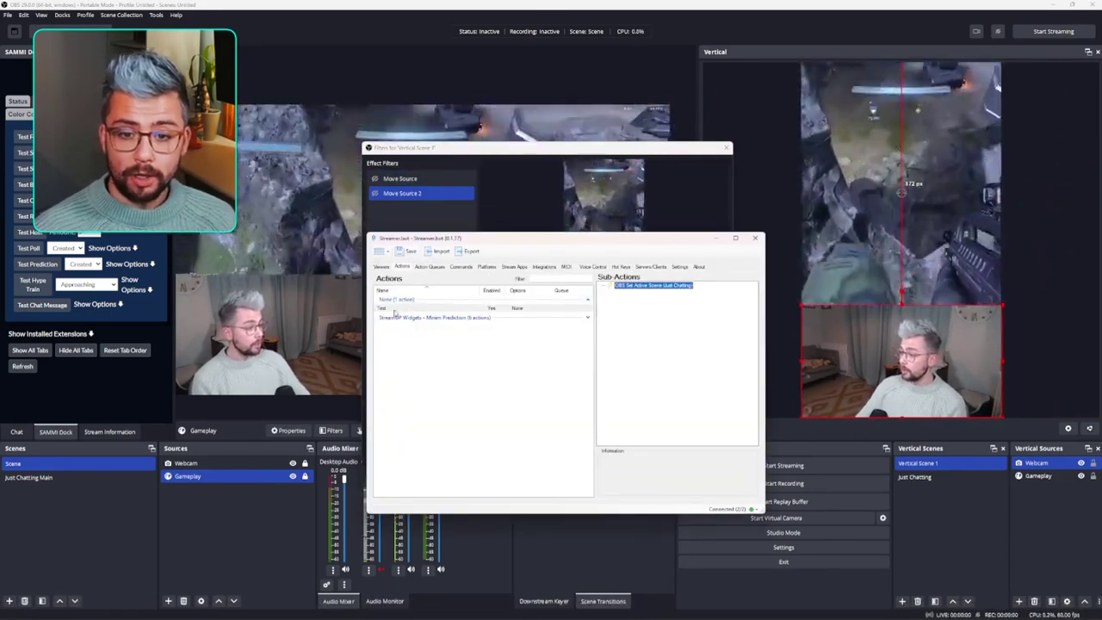
click(652, 285)
key(Delete)
key(Return)
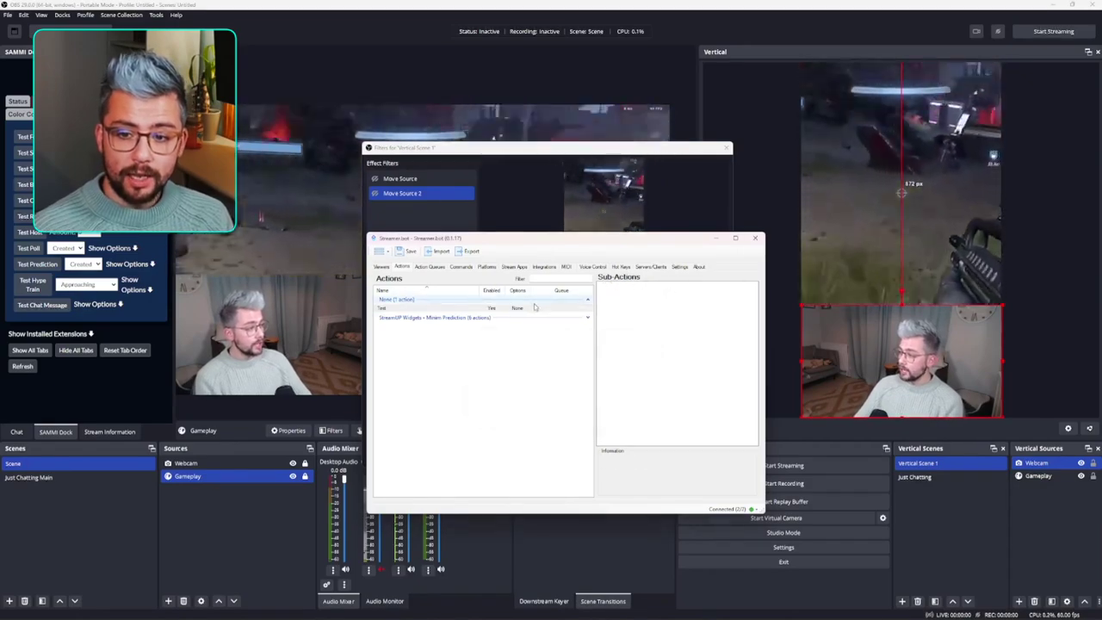
Step: Add an OBS Set Scene Filter State sub-action that makes Move Source 2 on Vertical Scene 1 visible
right_click(665, 303)
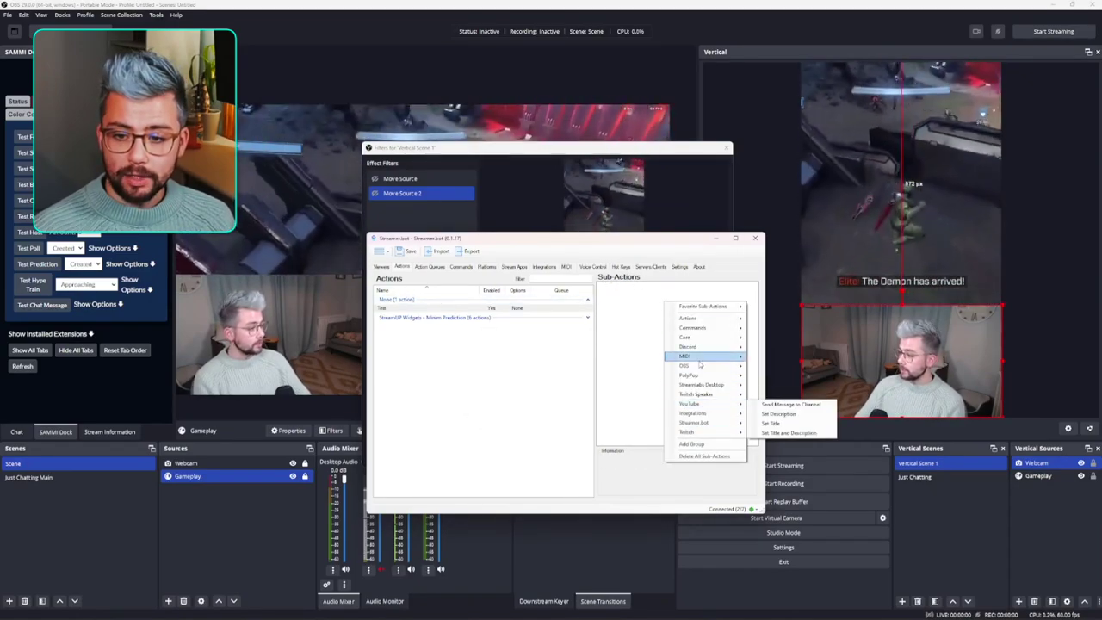
mouse_move(706, 367)
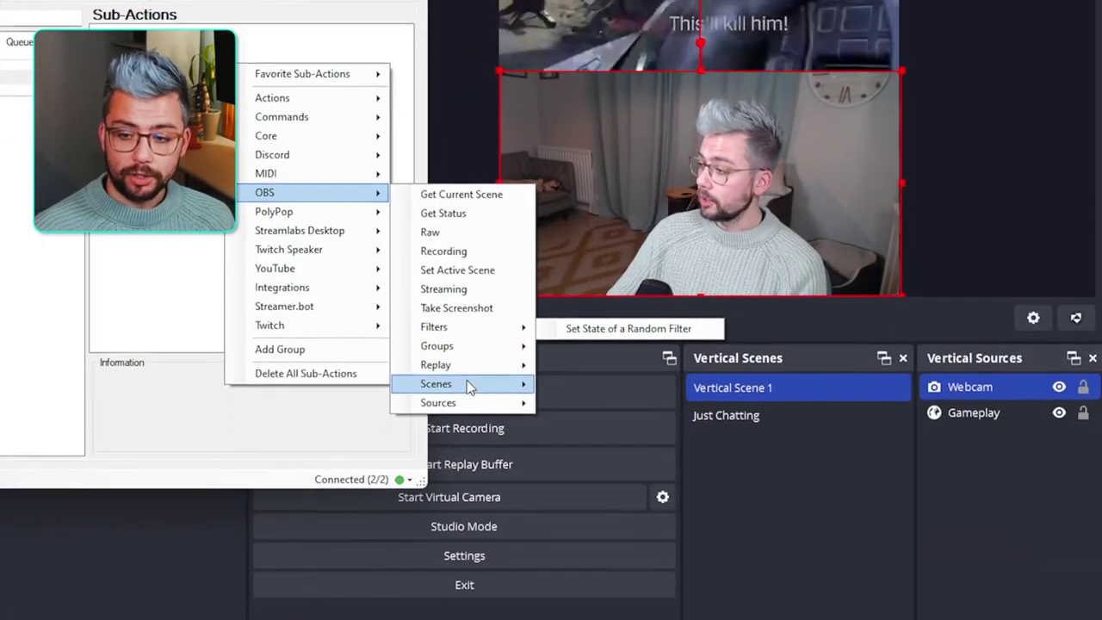
mouse_move(777, 461)
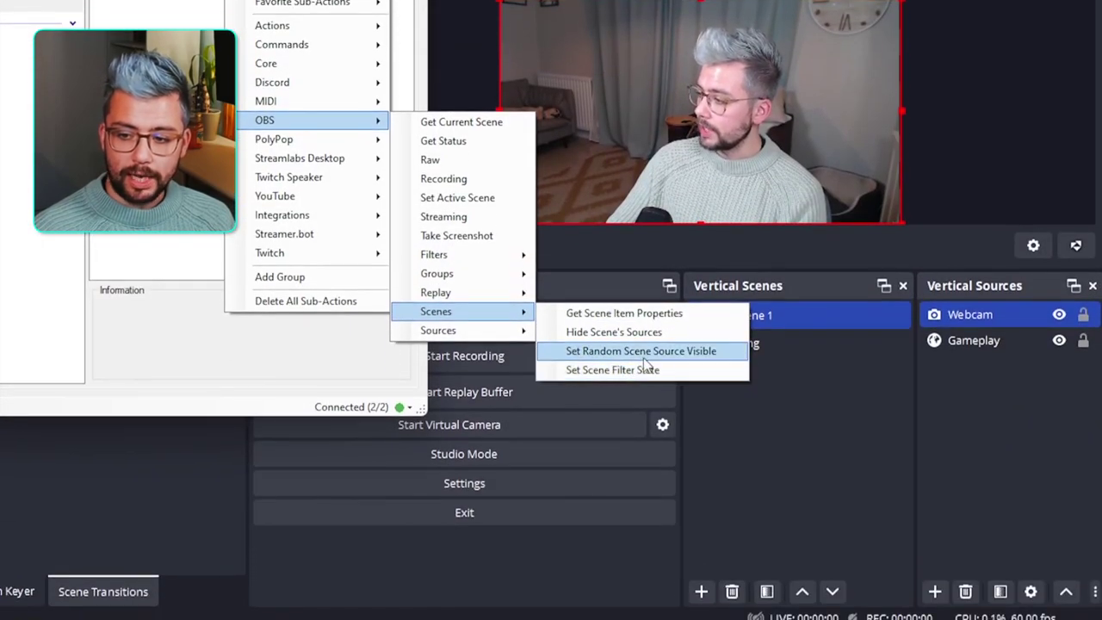
click(648, 369)
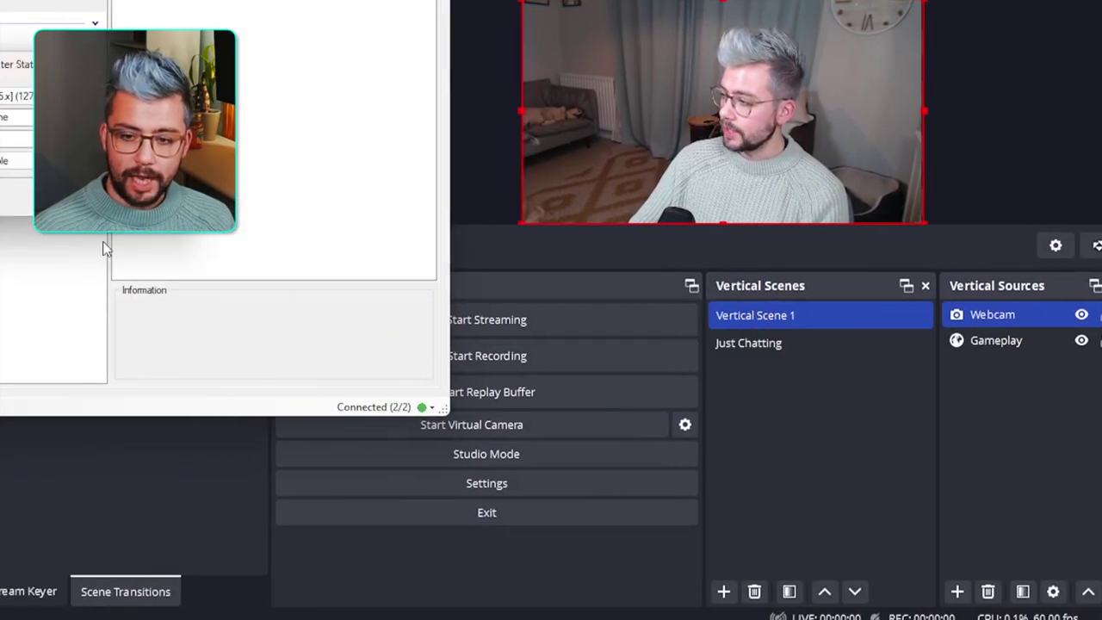
click(282, 241)
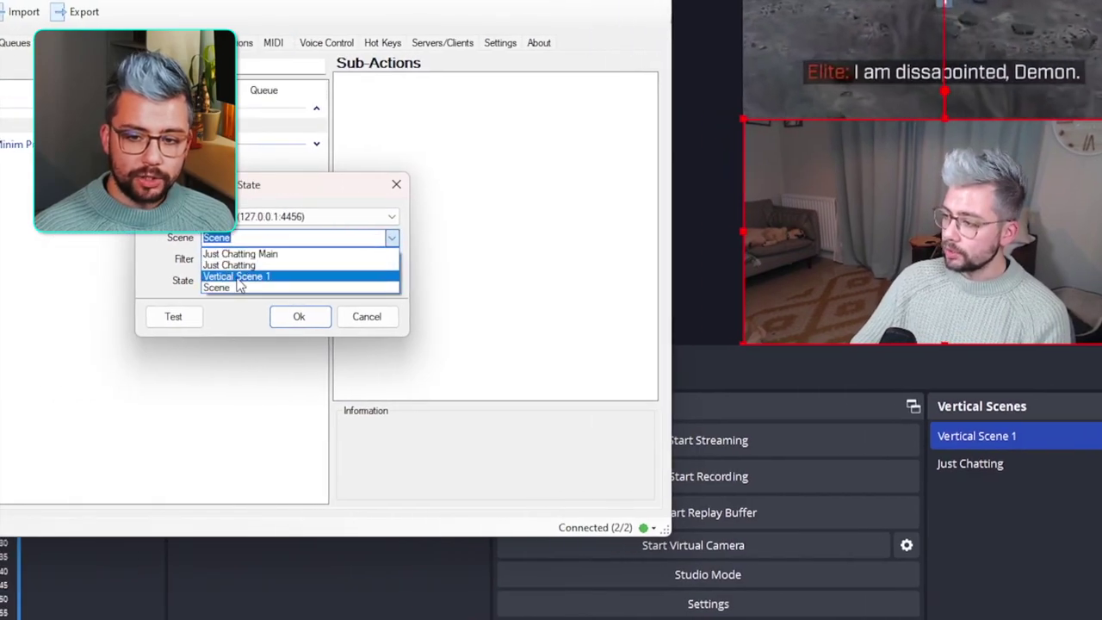
click(280, 276)
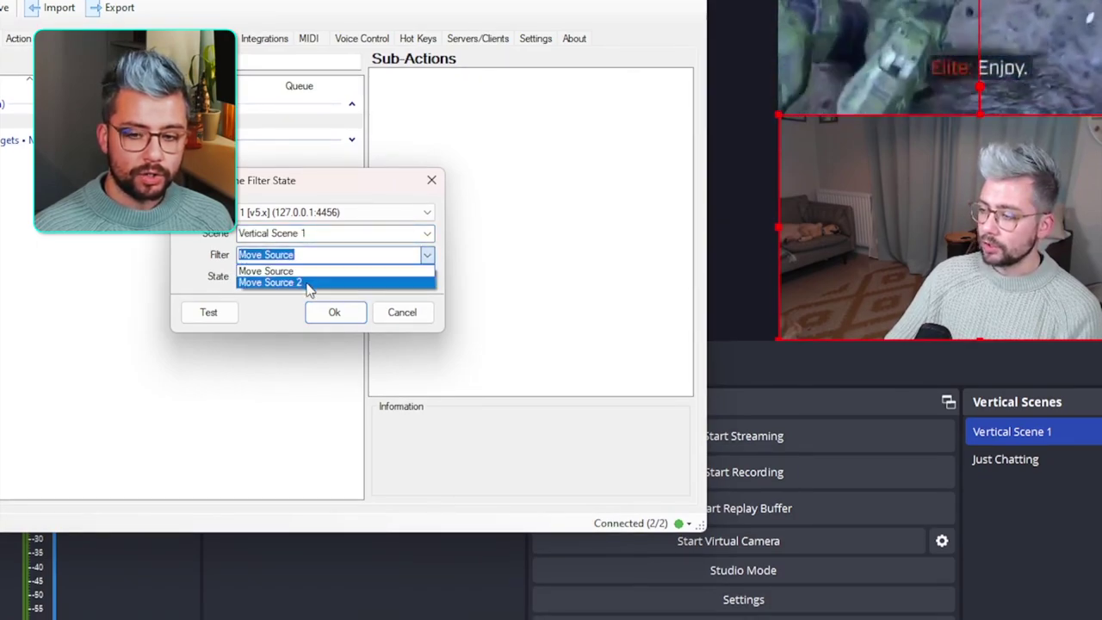
click(334, 314)
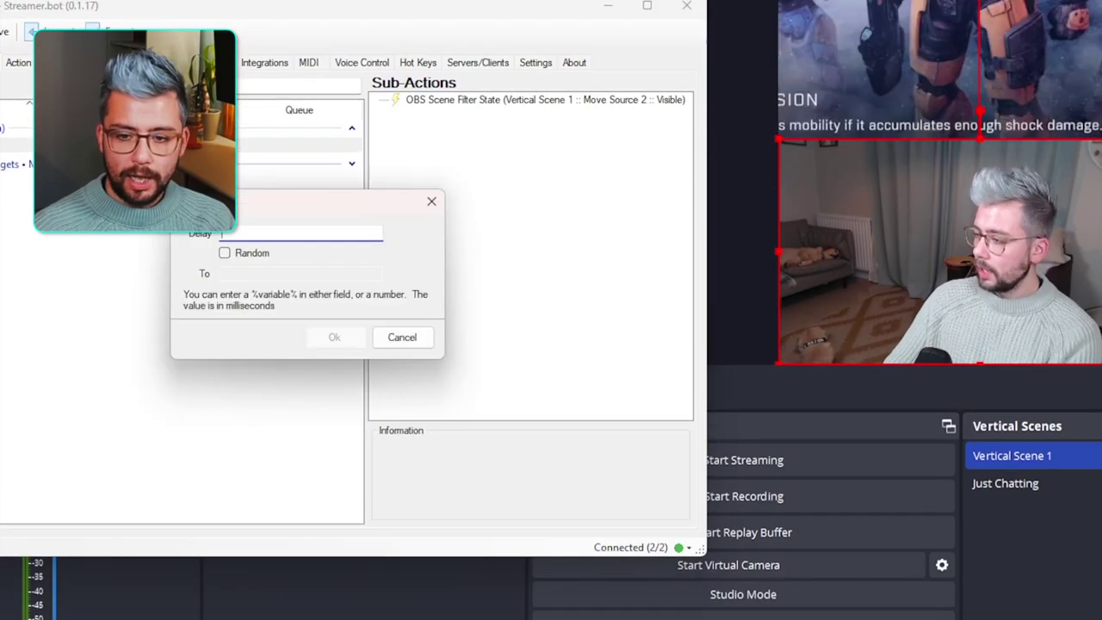
Step: Add a 5000 ms delay, and duplicate the filter state sub-action after it with the filter set to Move Source
click(334, 333)
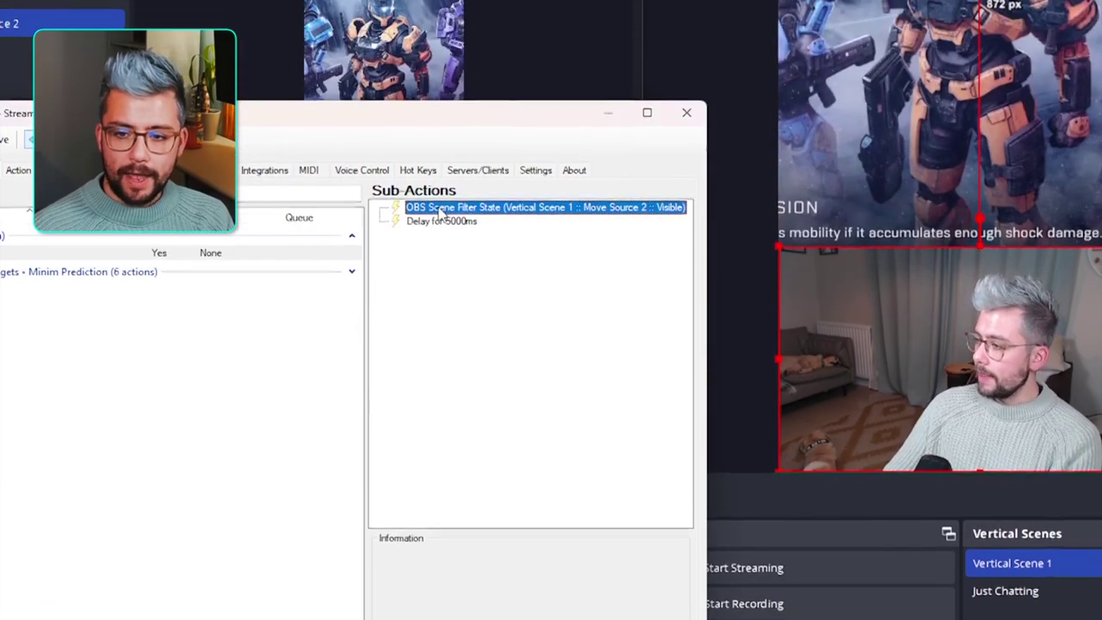
right_click(439, 96)
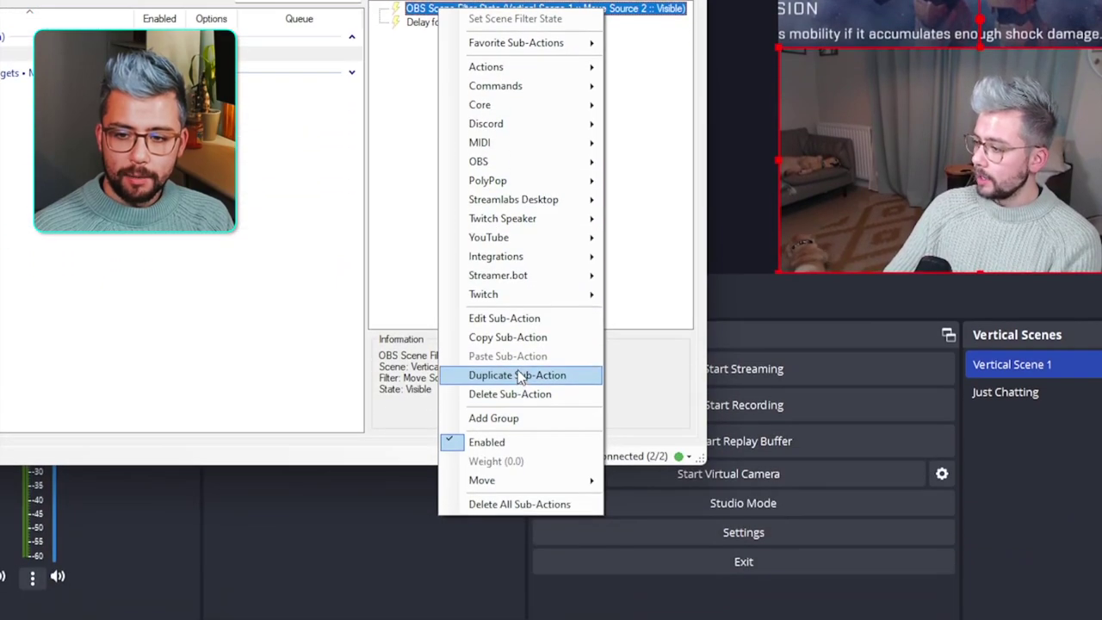
click(513, 528)
double_click(583, 187)
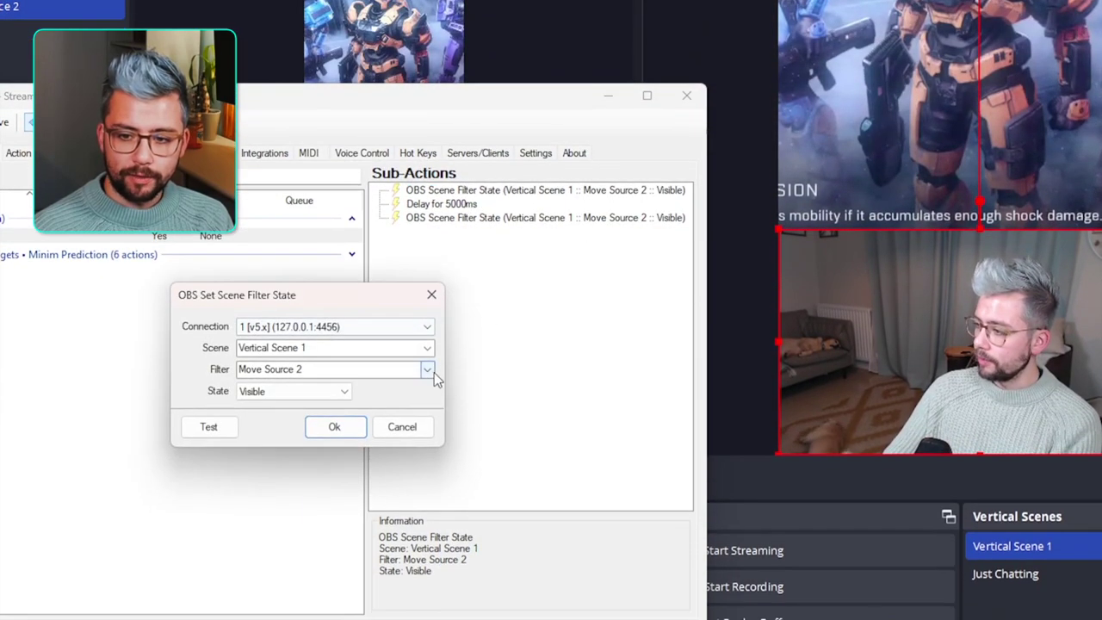
click(427, 338)
click(311, 373)
click(334, 412)
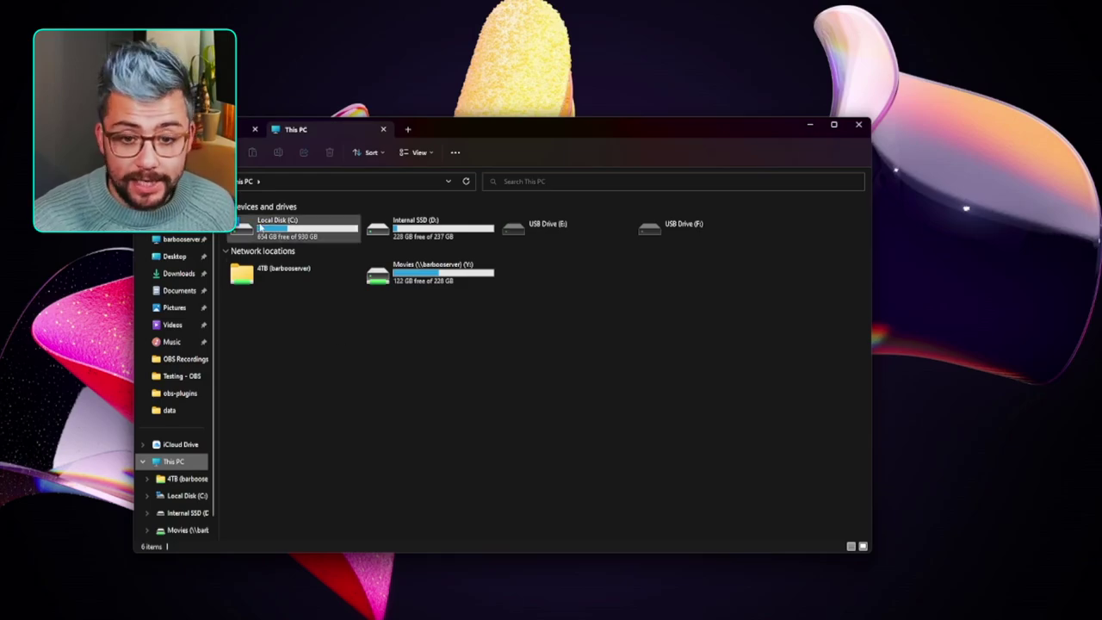
Step: Browse in File Explorer to the OBS plugin folder C:\Program Files\obs-studio\obs-plugins\64bit
double_click(260, 226)
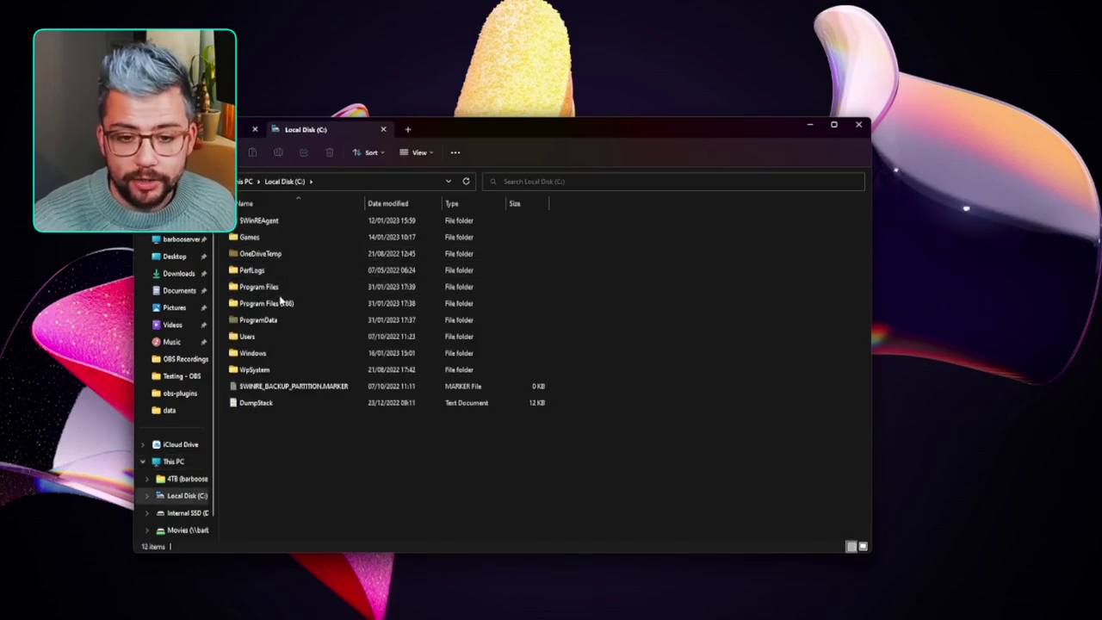
double_click(270, 289)
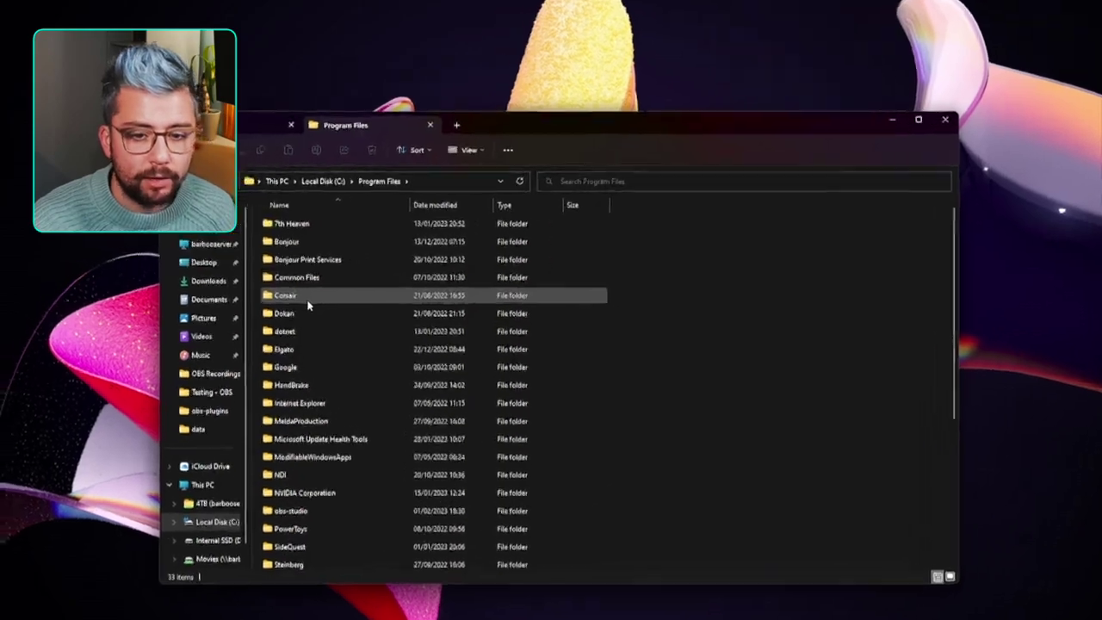
mouse_move(298, 513)
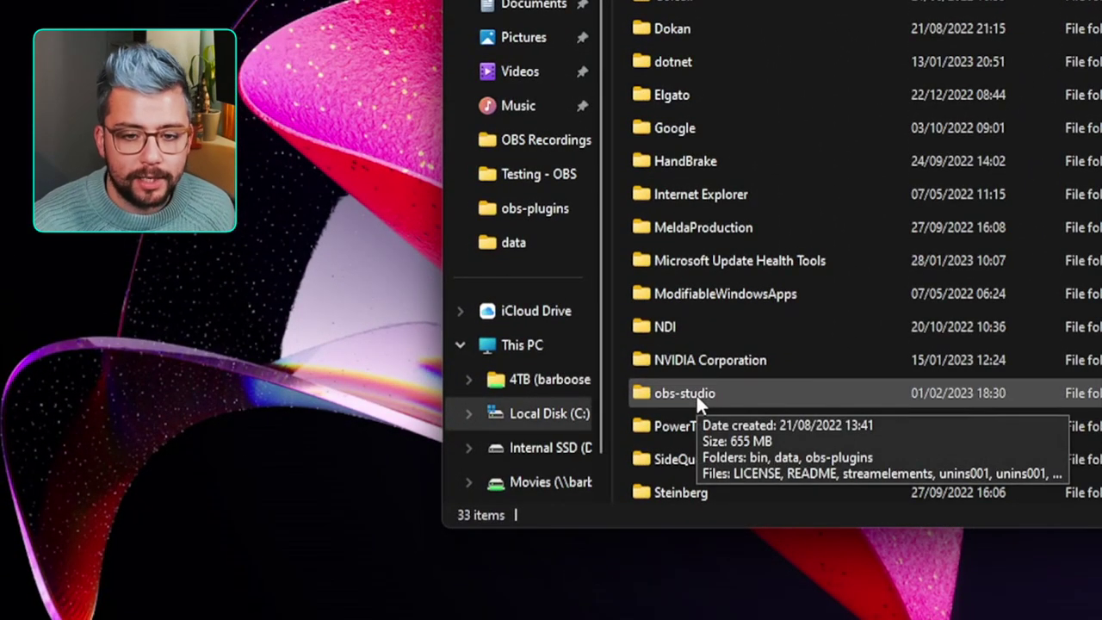
double_click(697, 396)
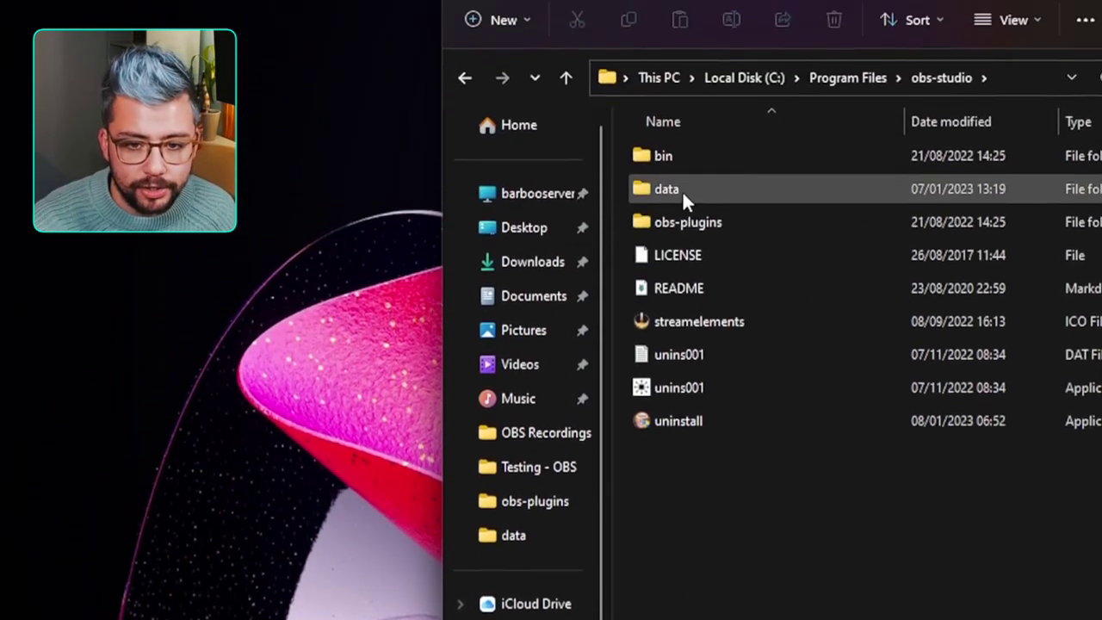
double_click(697, 224)
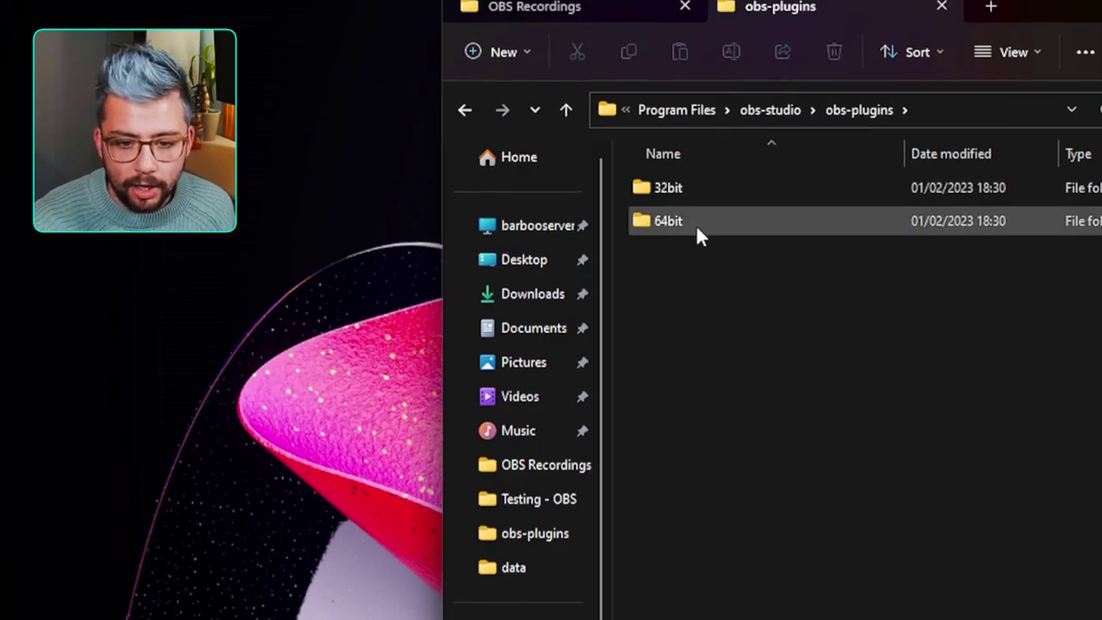
double_click(696, 224)
Step: Delete the obs_scene_tree_view.dll plugin file from the 64bit folder
scroll(731, 383, down, 3)
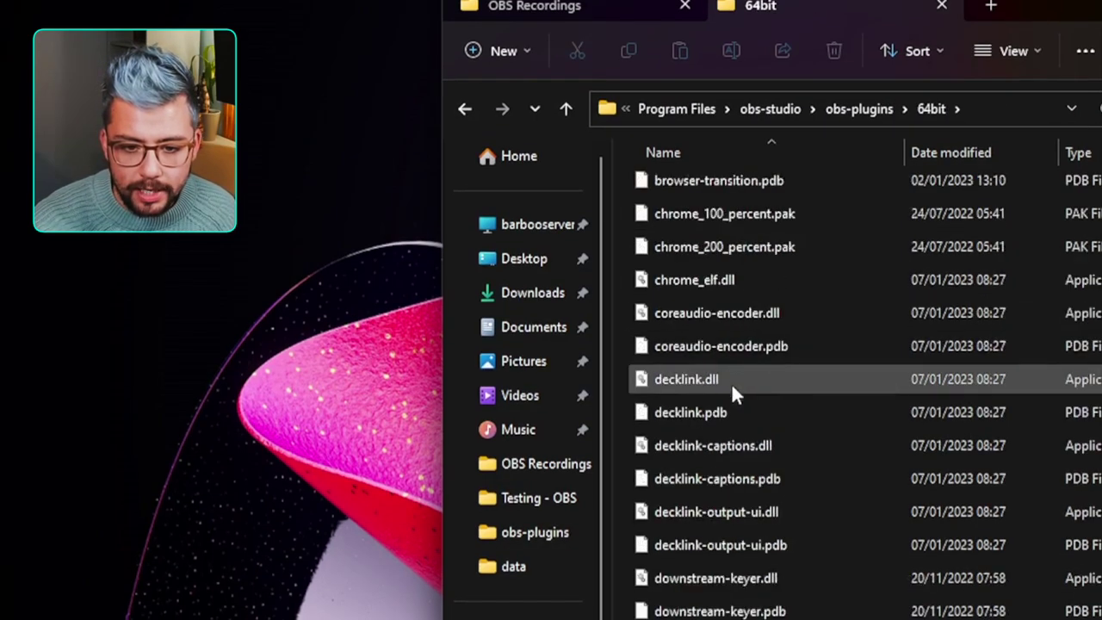
scroll(732, 385, down, 11)
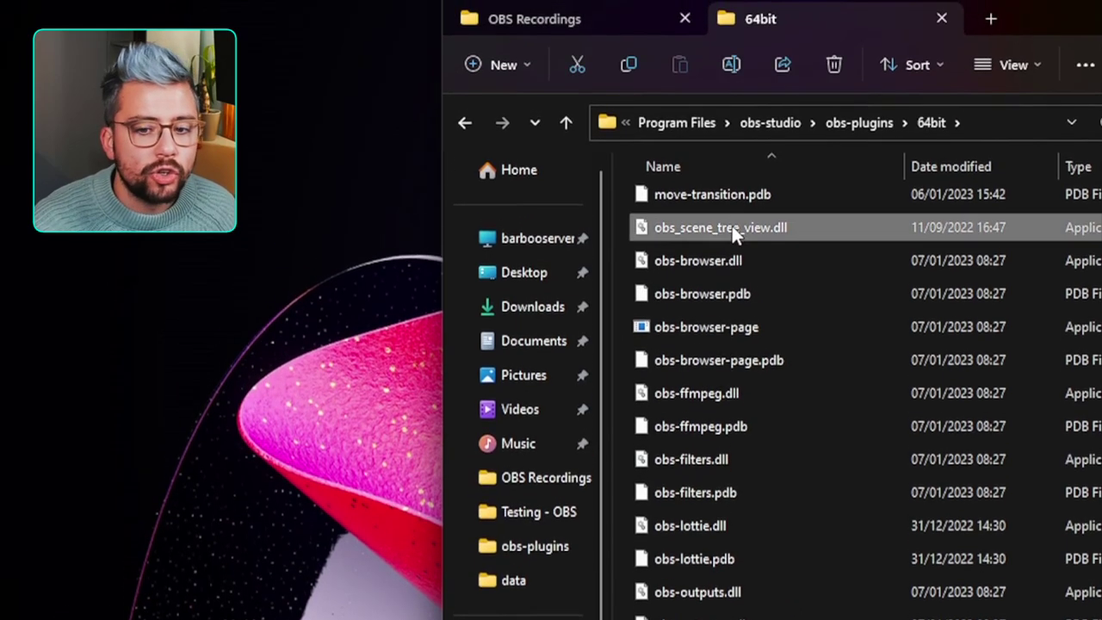
right_click(763, 239)
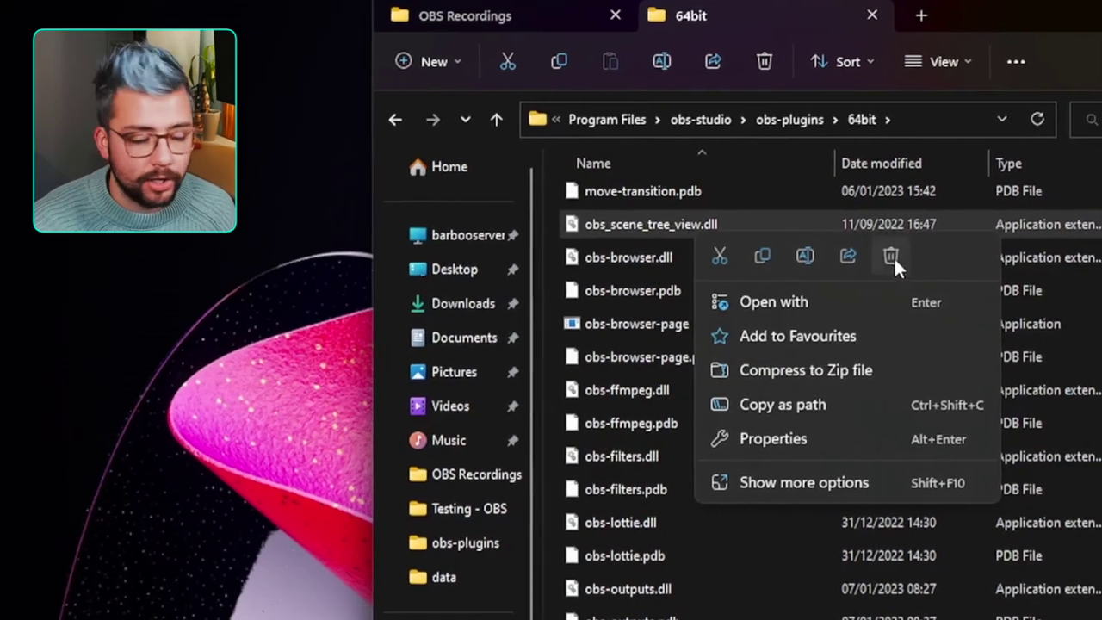